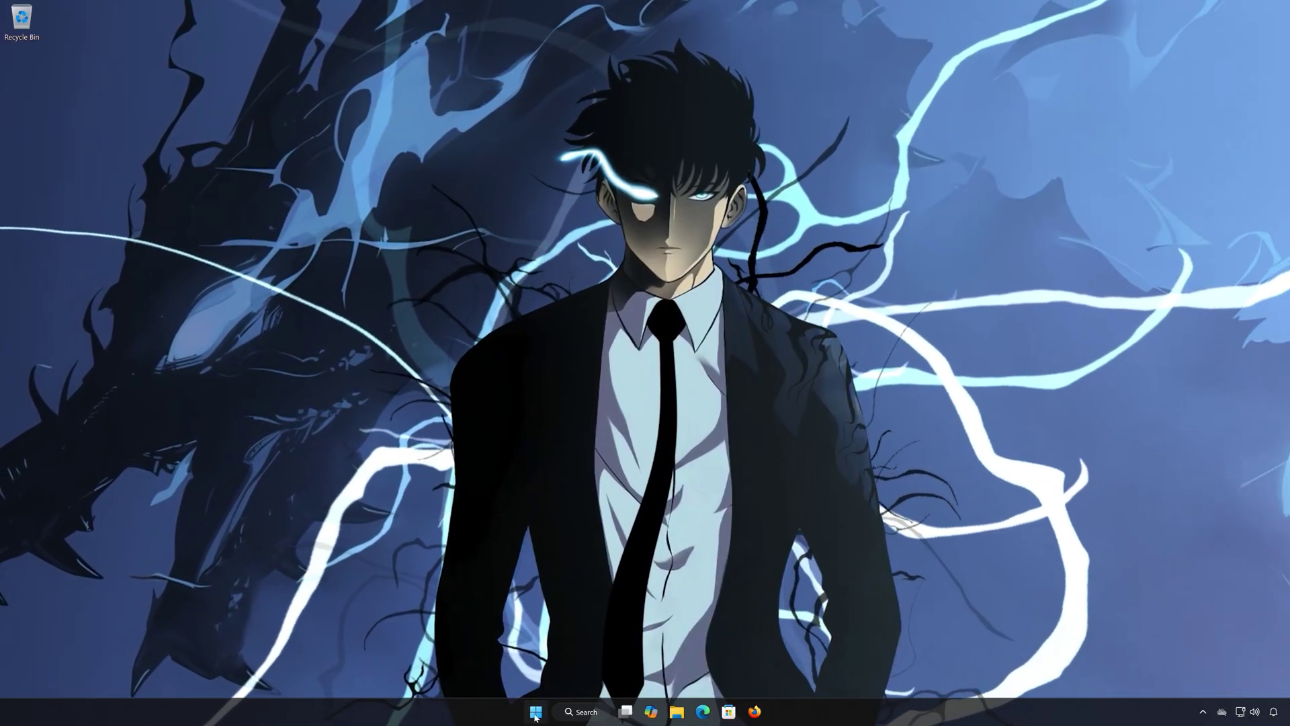
- Launch Control Panel from a Start search for 'control' and enter the Network and Internet category
click(536, 711)
text(cont)
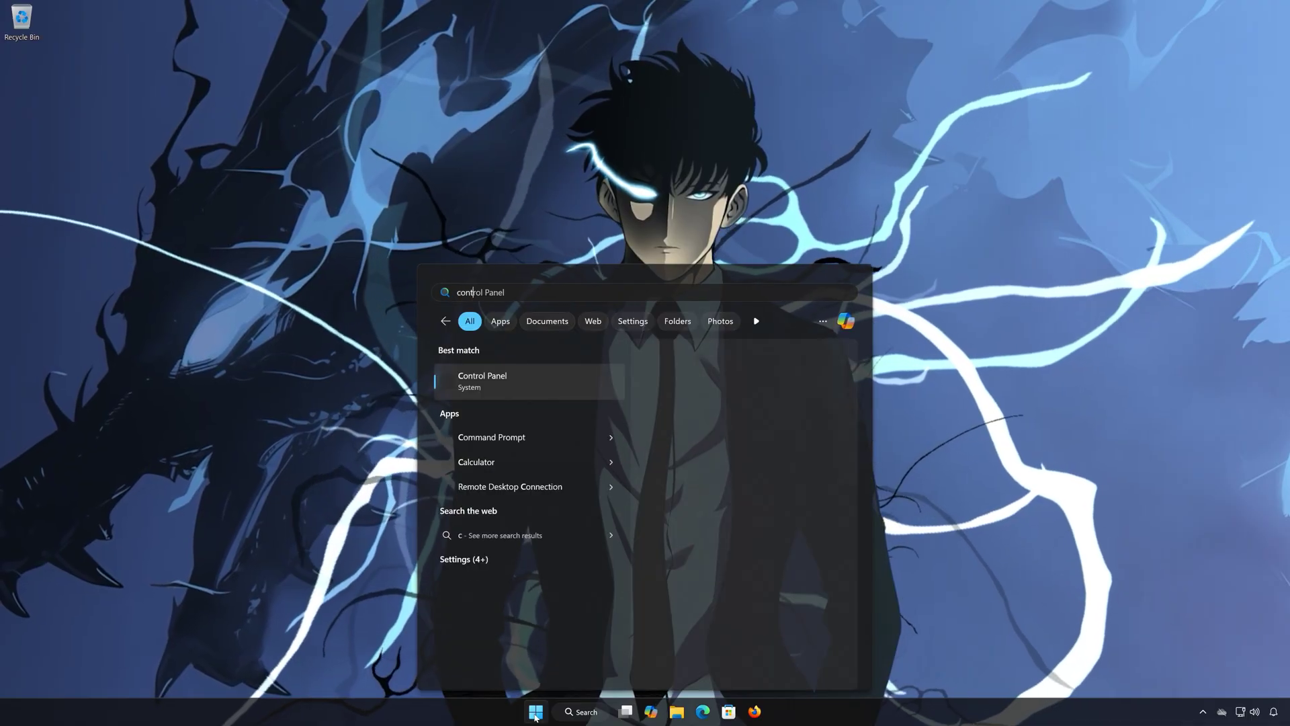
text(rol)
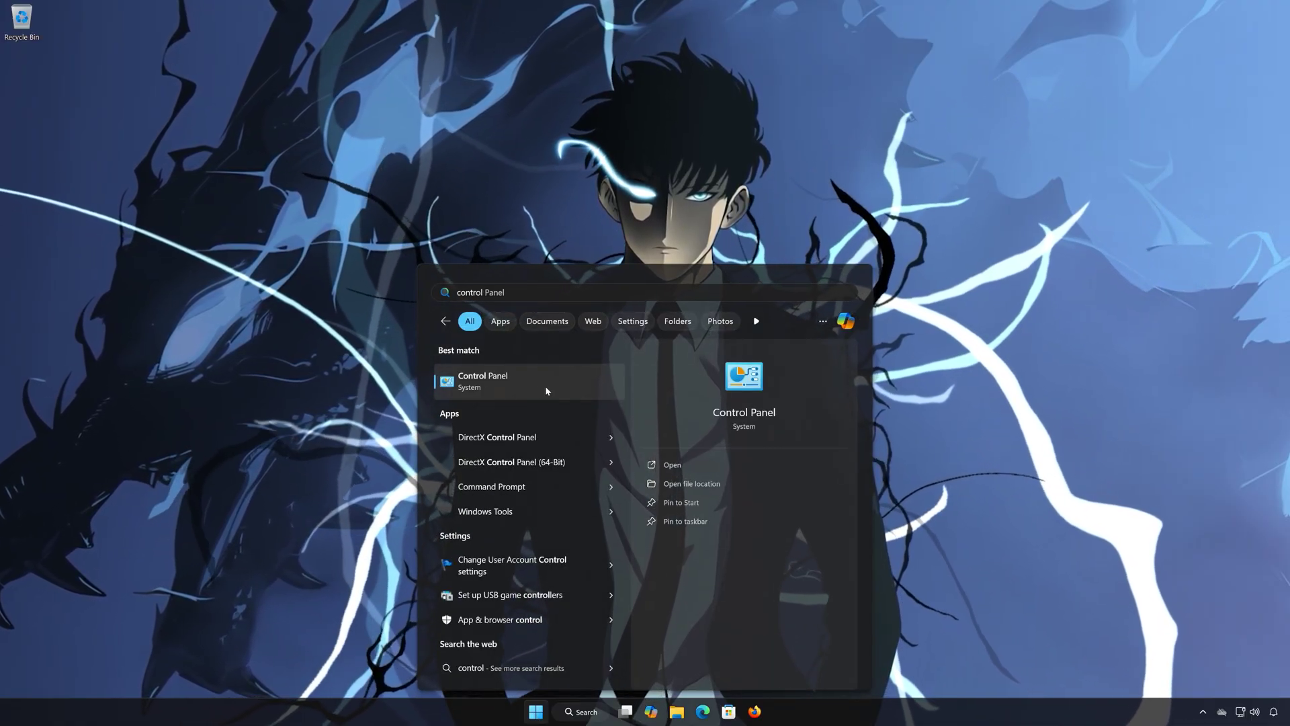
click(545, 387)
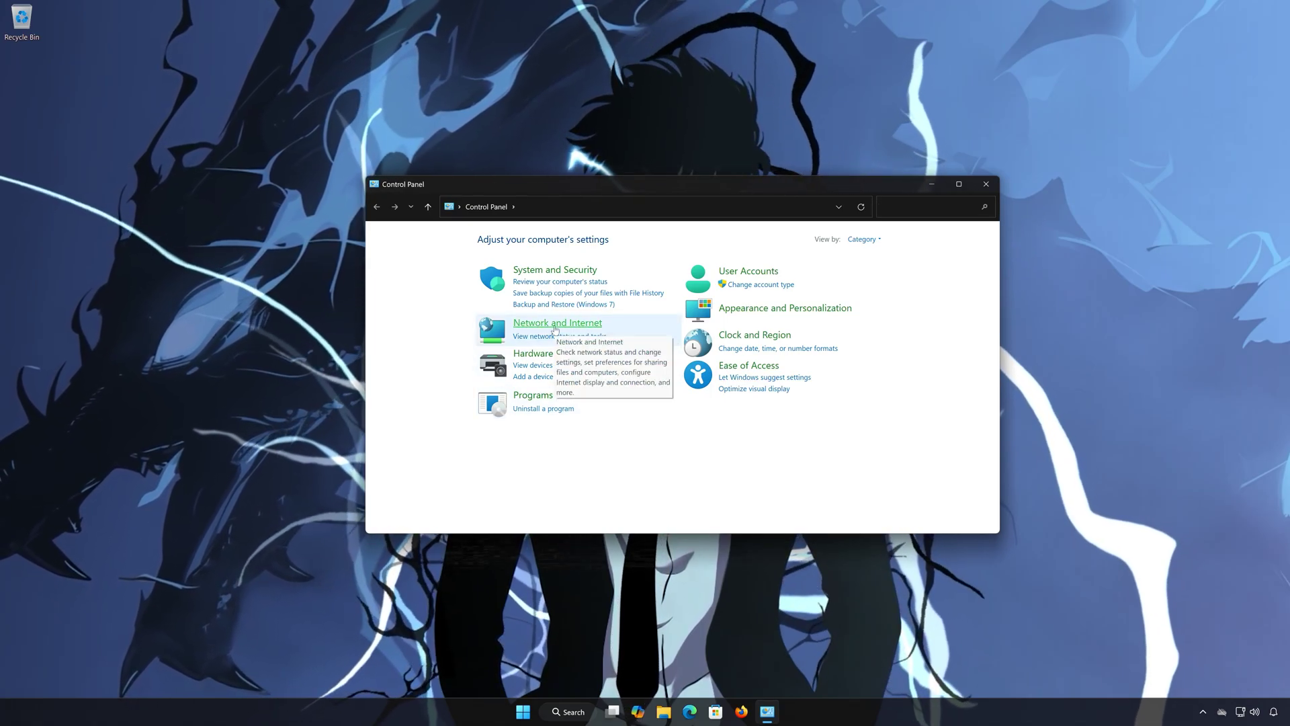
click(555, 324)
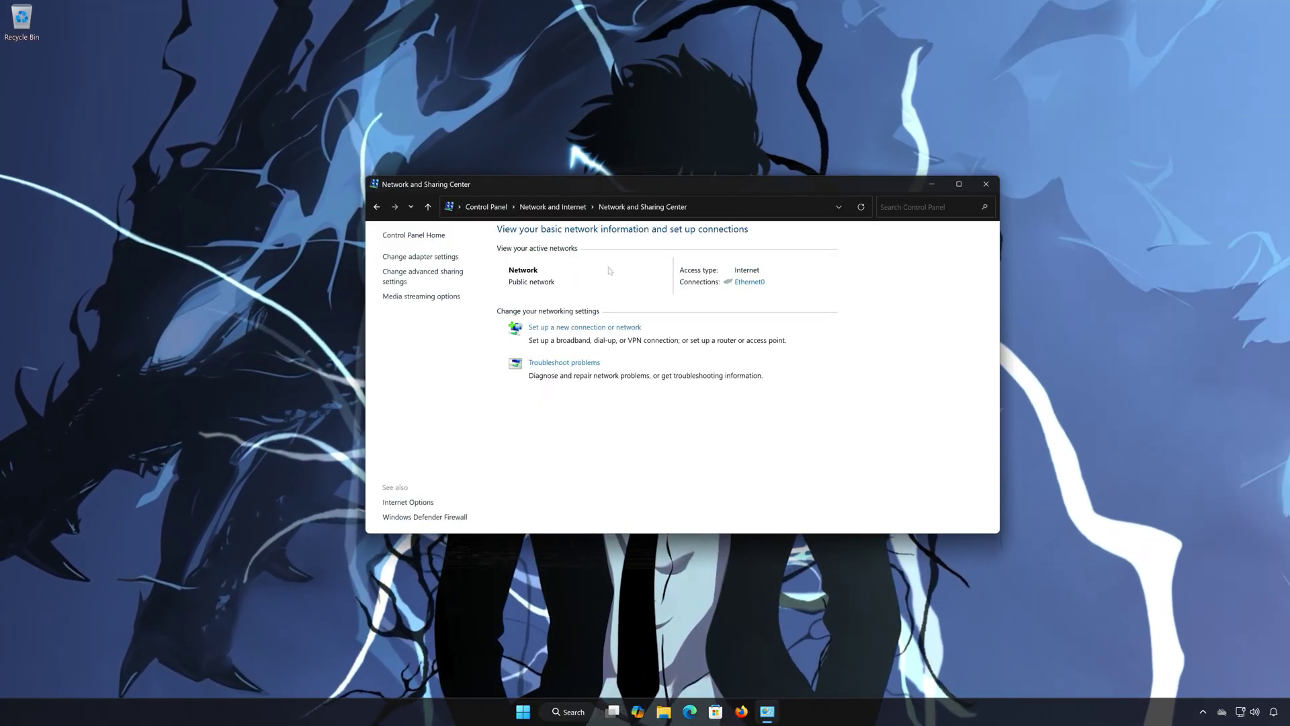
- Open Ethernet0's status and properties, then the Internet Protocol Version 4 (TCP/IPv4) properties
click(748, 283)
click(994, 188)
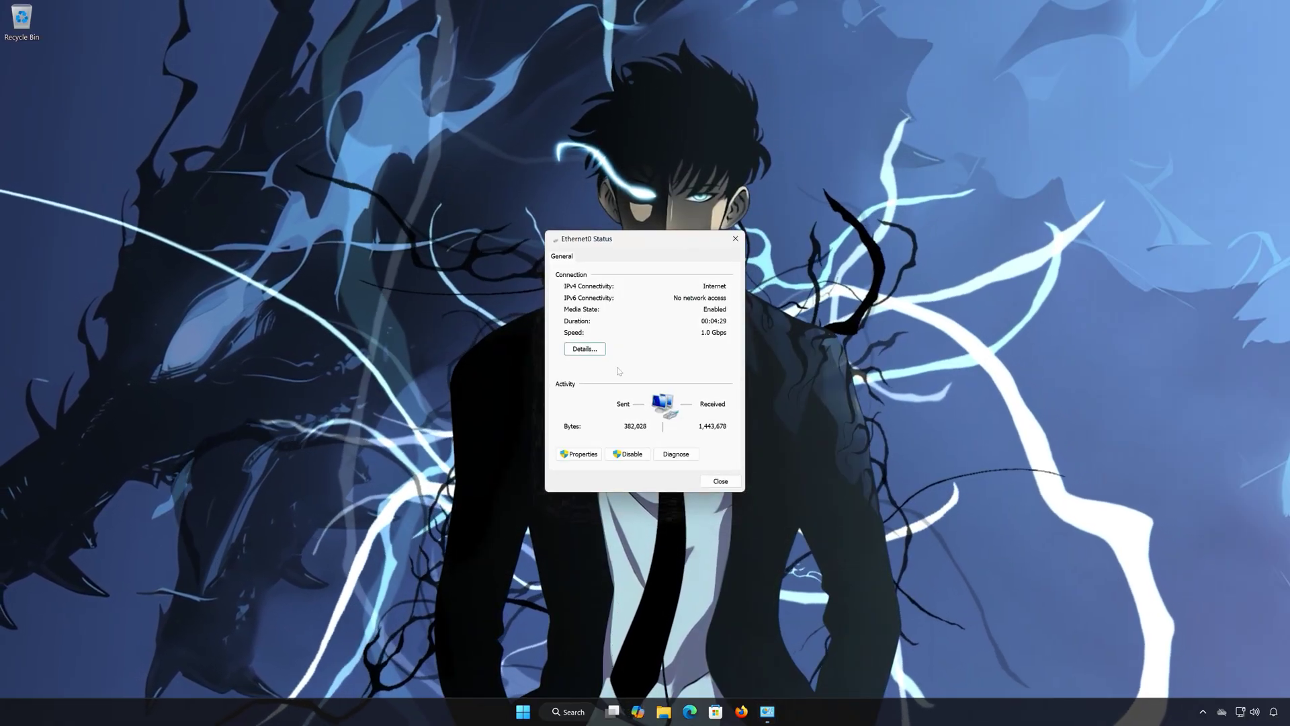
click(581, 455)
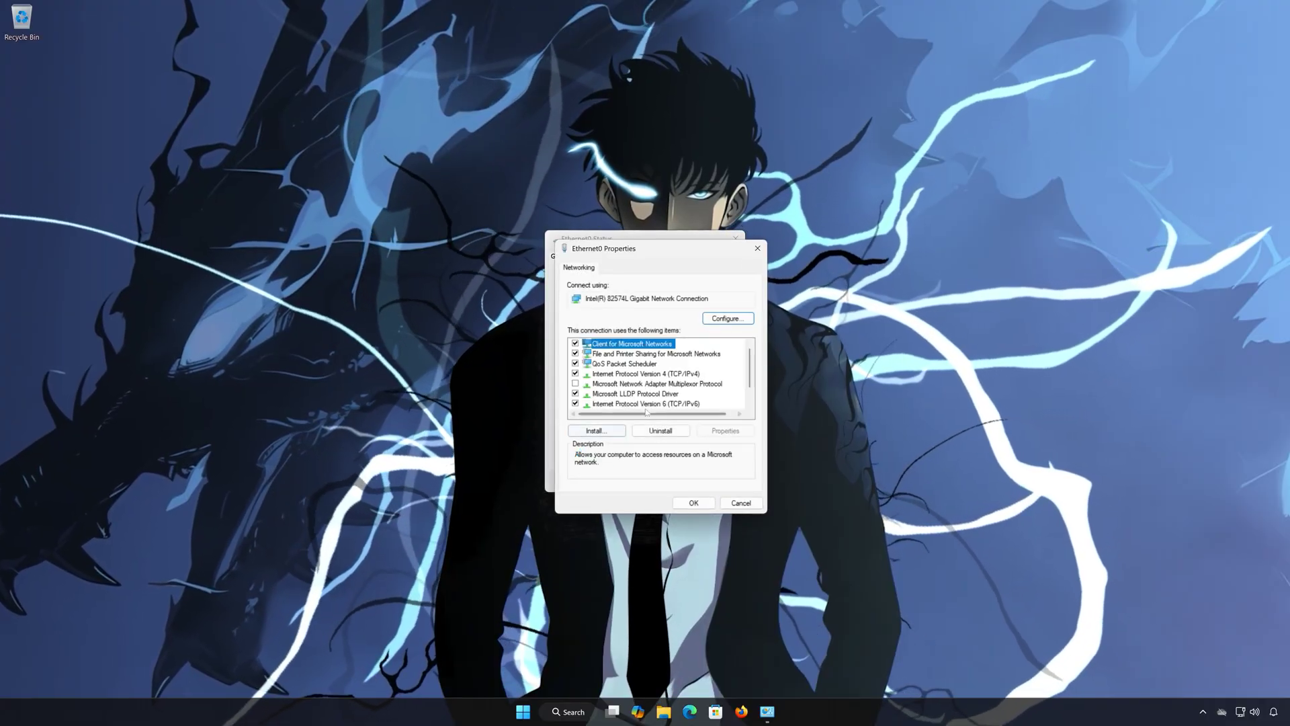
click(585, 374)
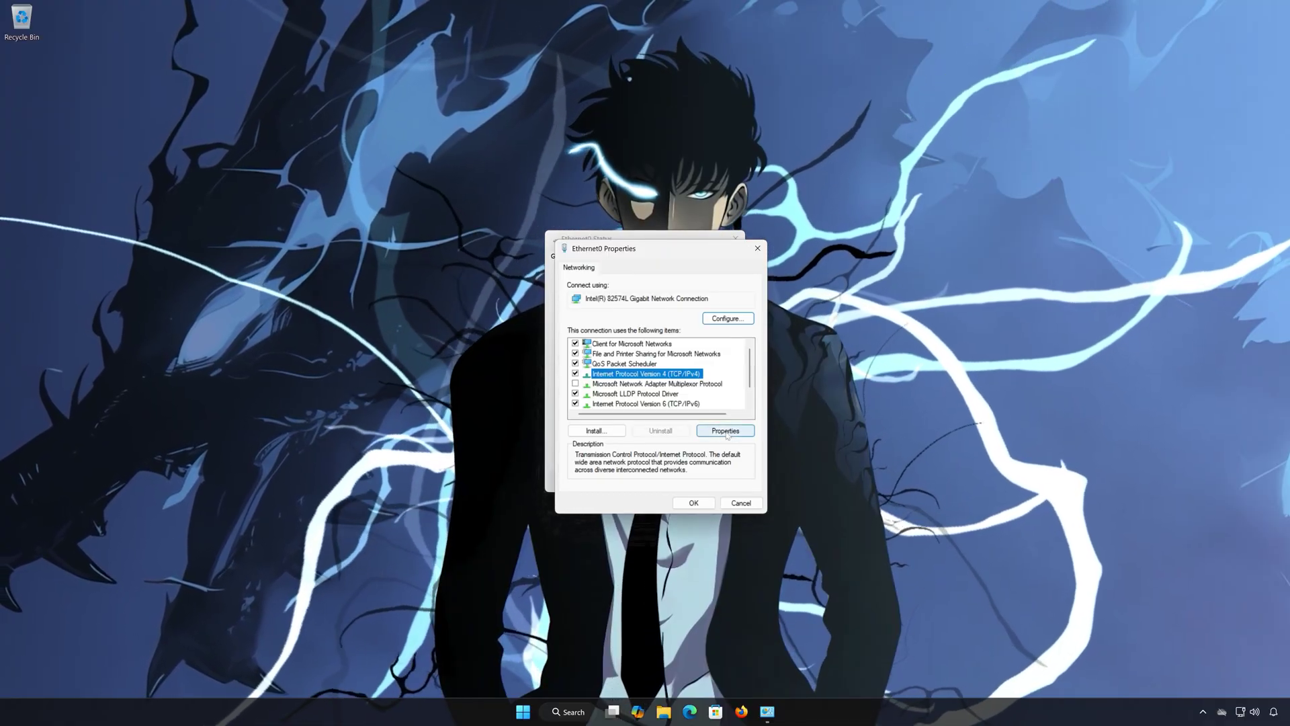
click(730, 430)
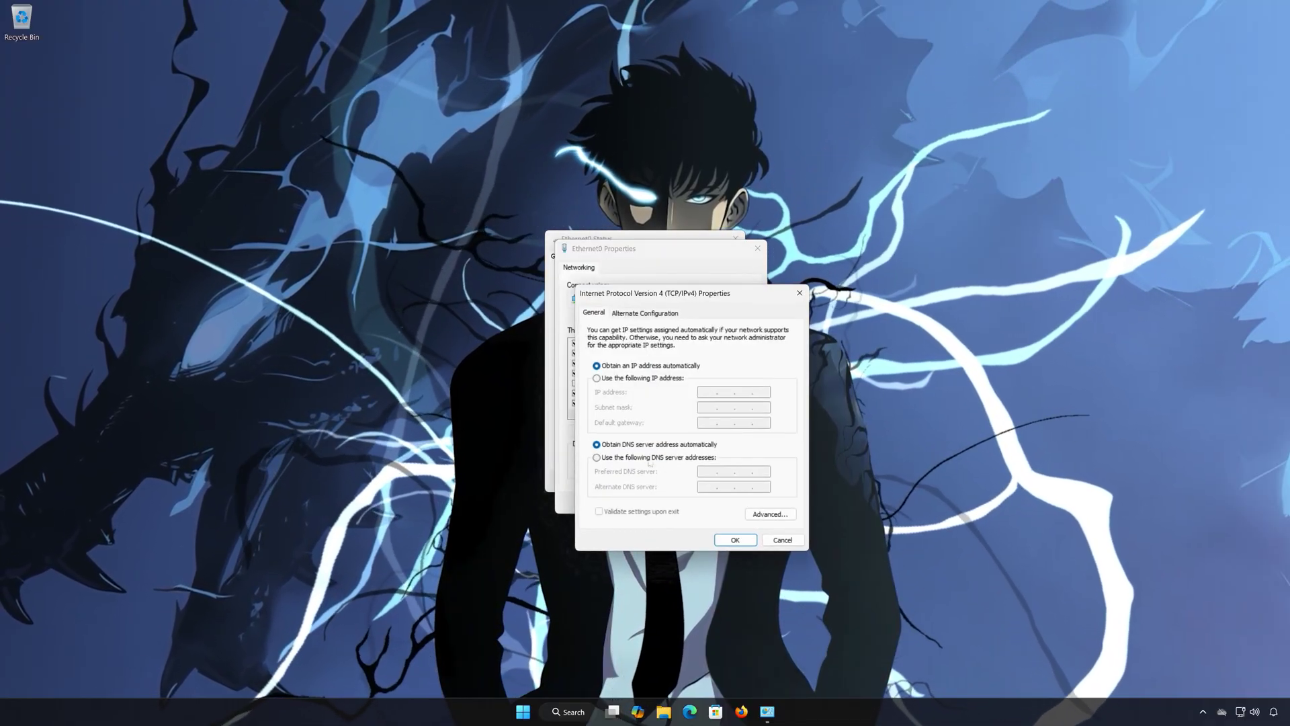
- Give Ethernet0 manual DNS servers 8.8.8.8 and 8.4.4.8, save, and close the Properties and Status windows
click(597, 457)
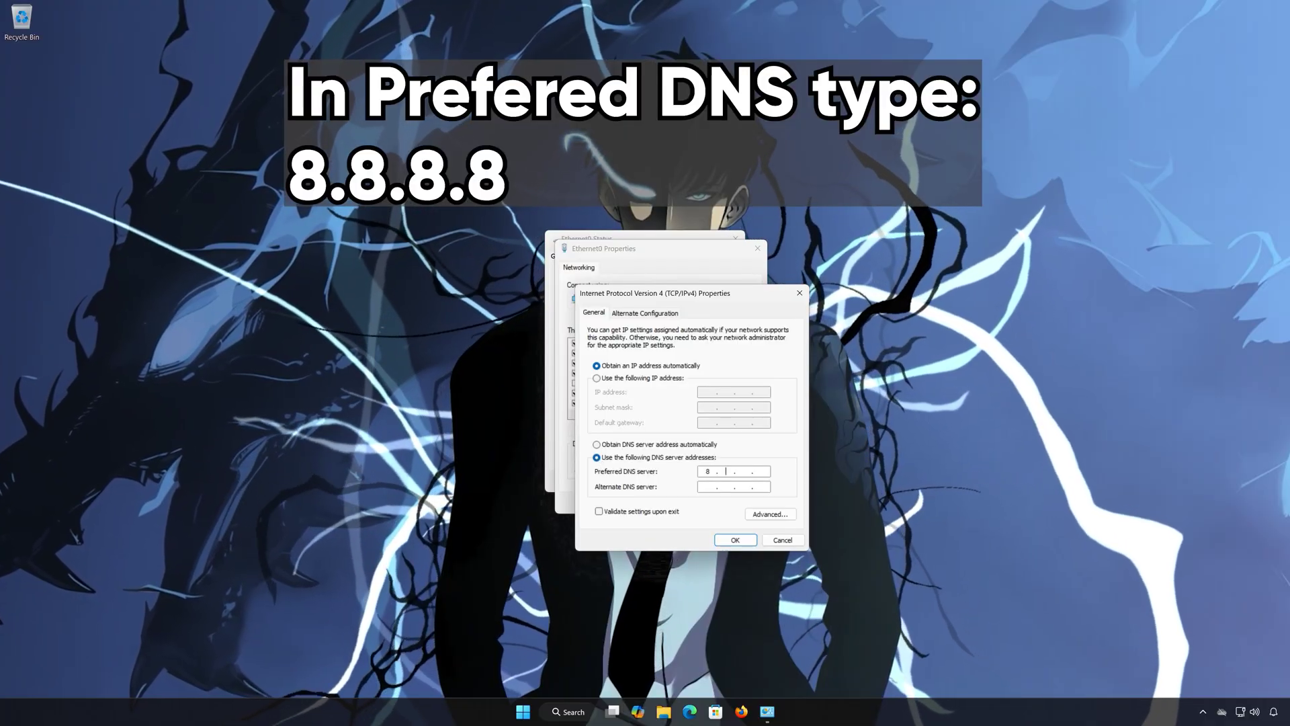
text(8.8.8.)
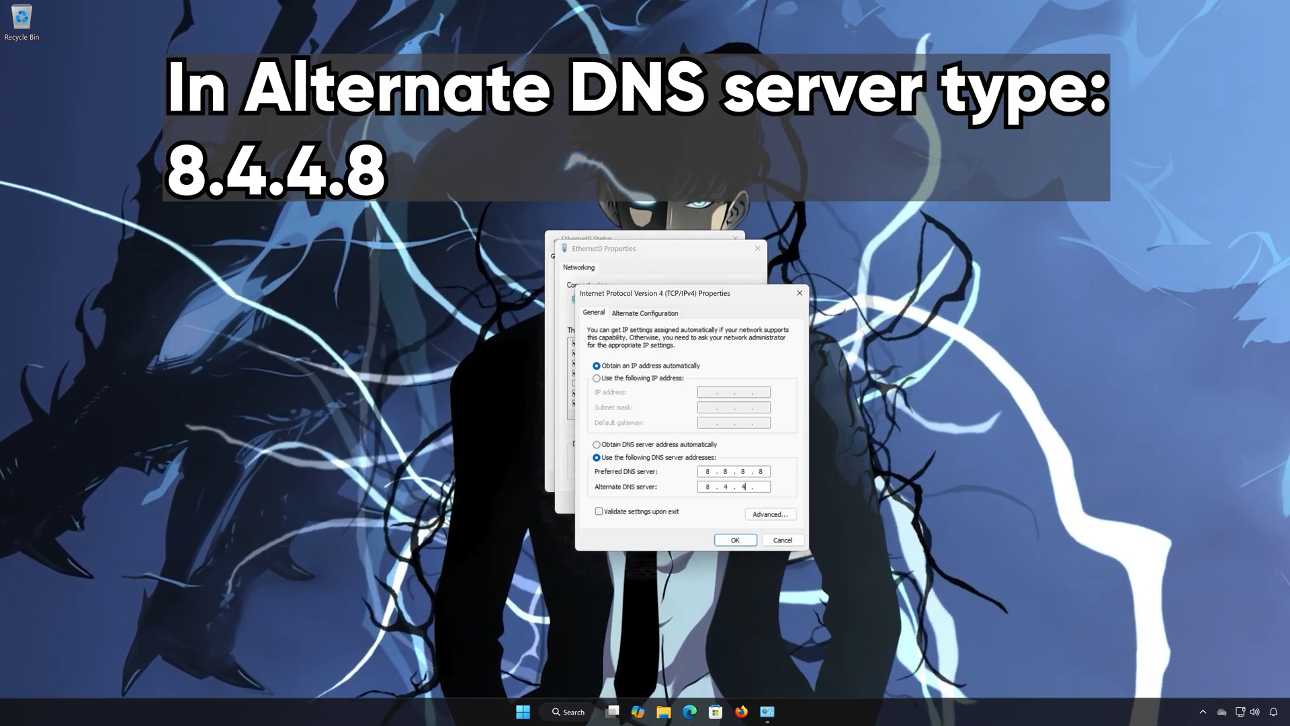
text(8.4.4.8)
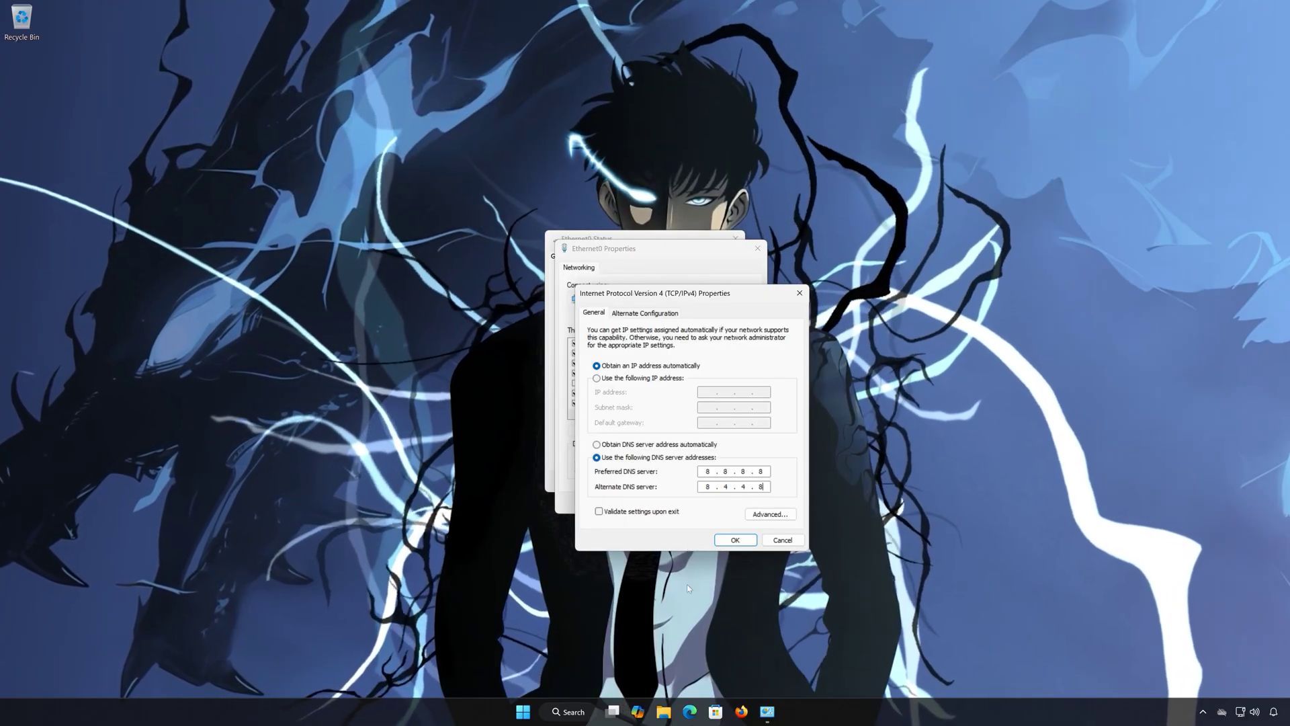
click(747, 544)
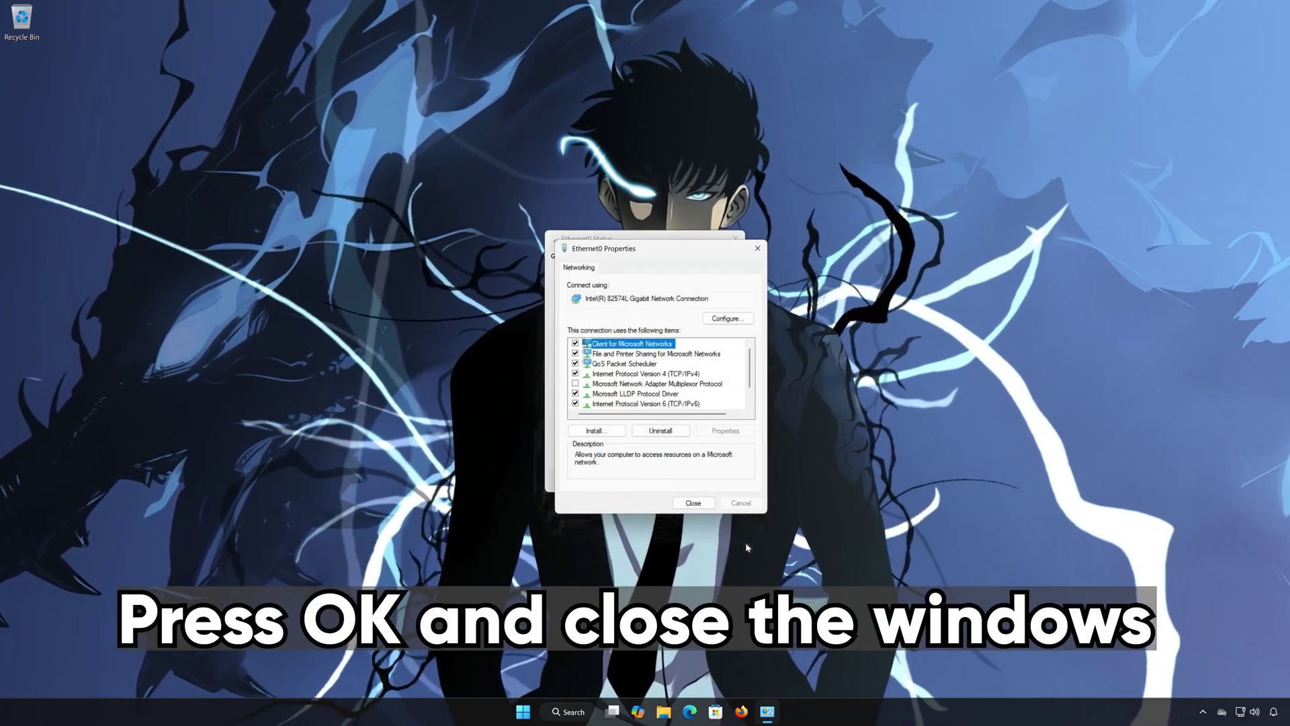
click(698, 504)
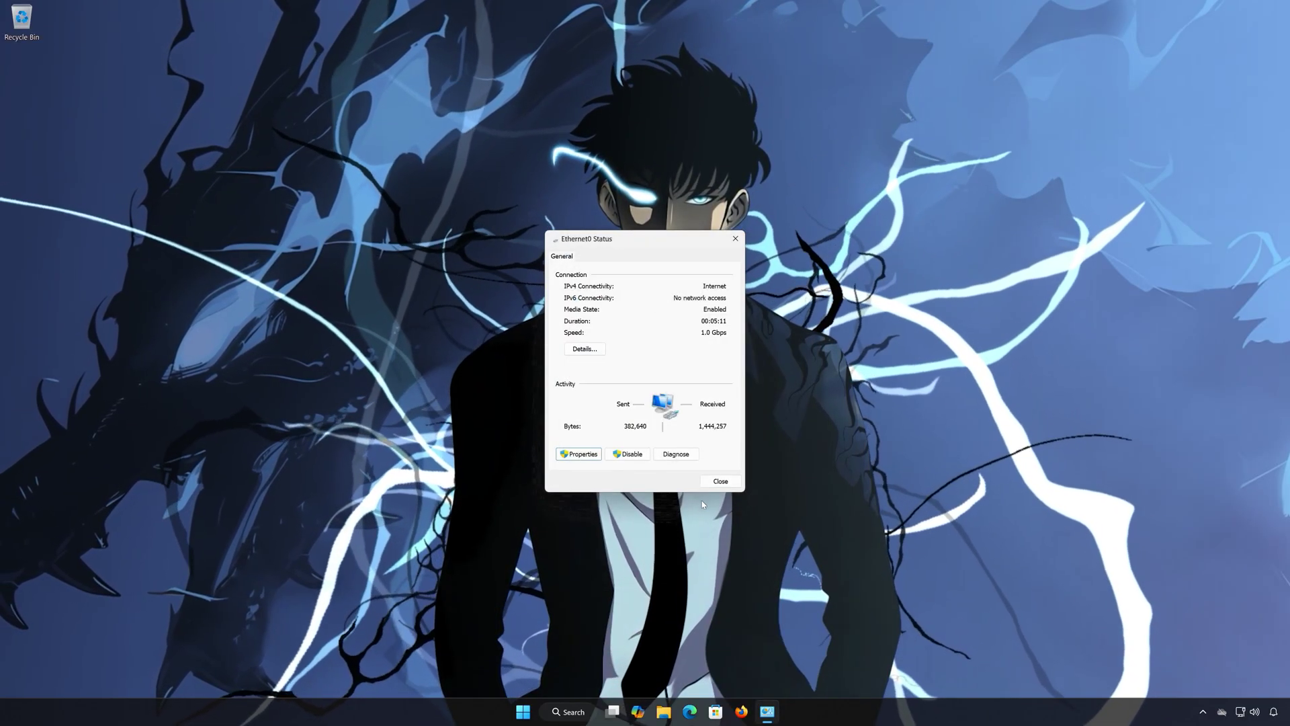
click(722, 480)
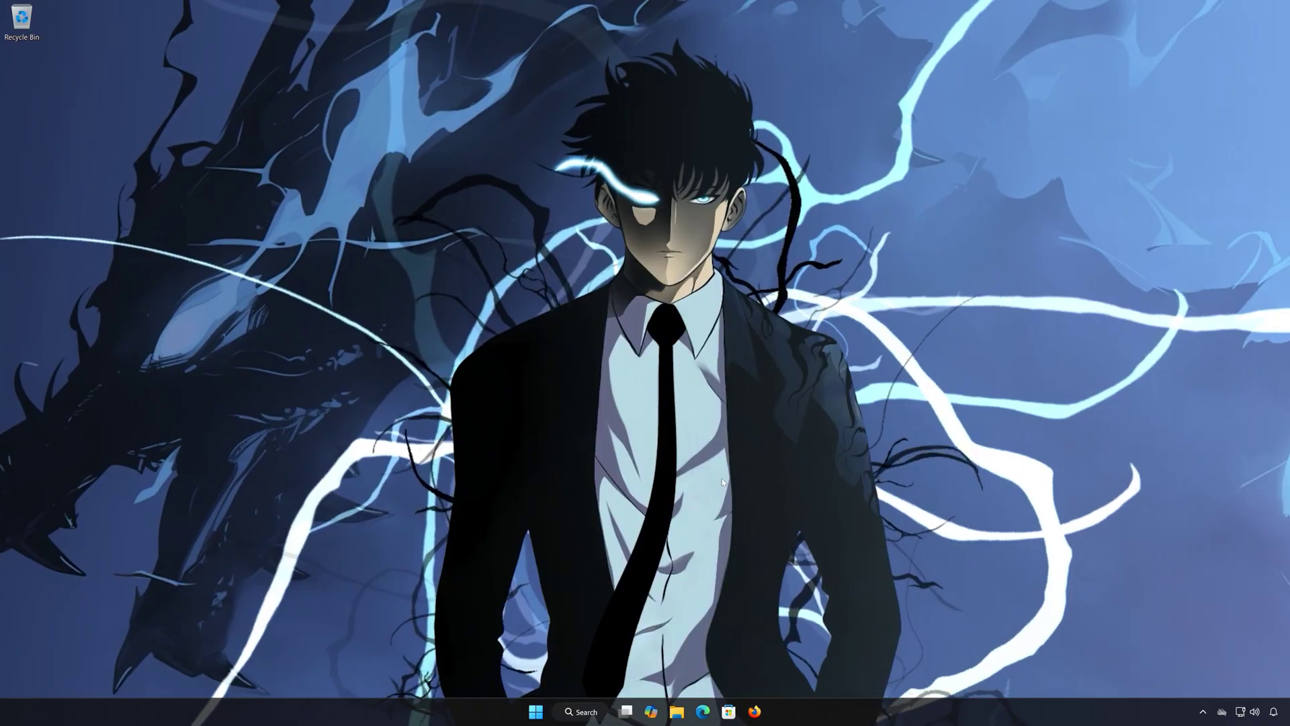
- Launch Command Prompt as administrator from a Start search for cmd, approving the UAC prompt
click(534, 714)
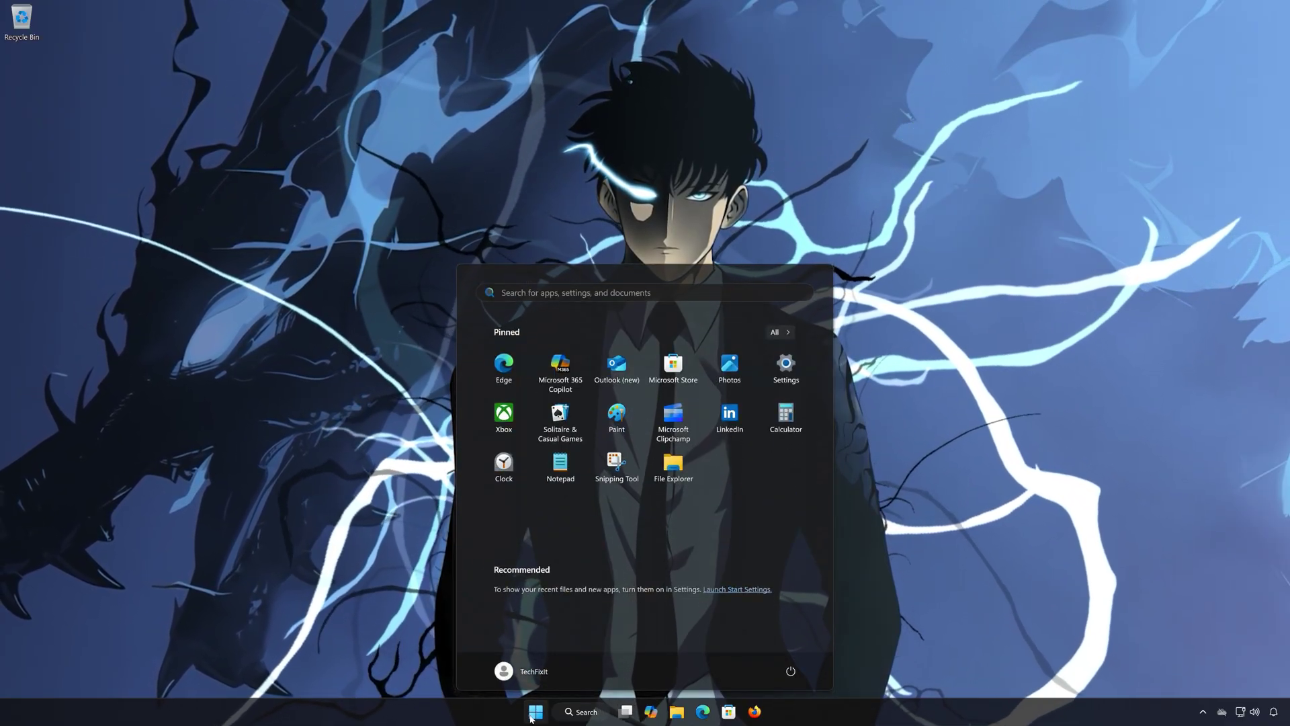
text(cmd)
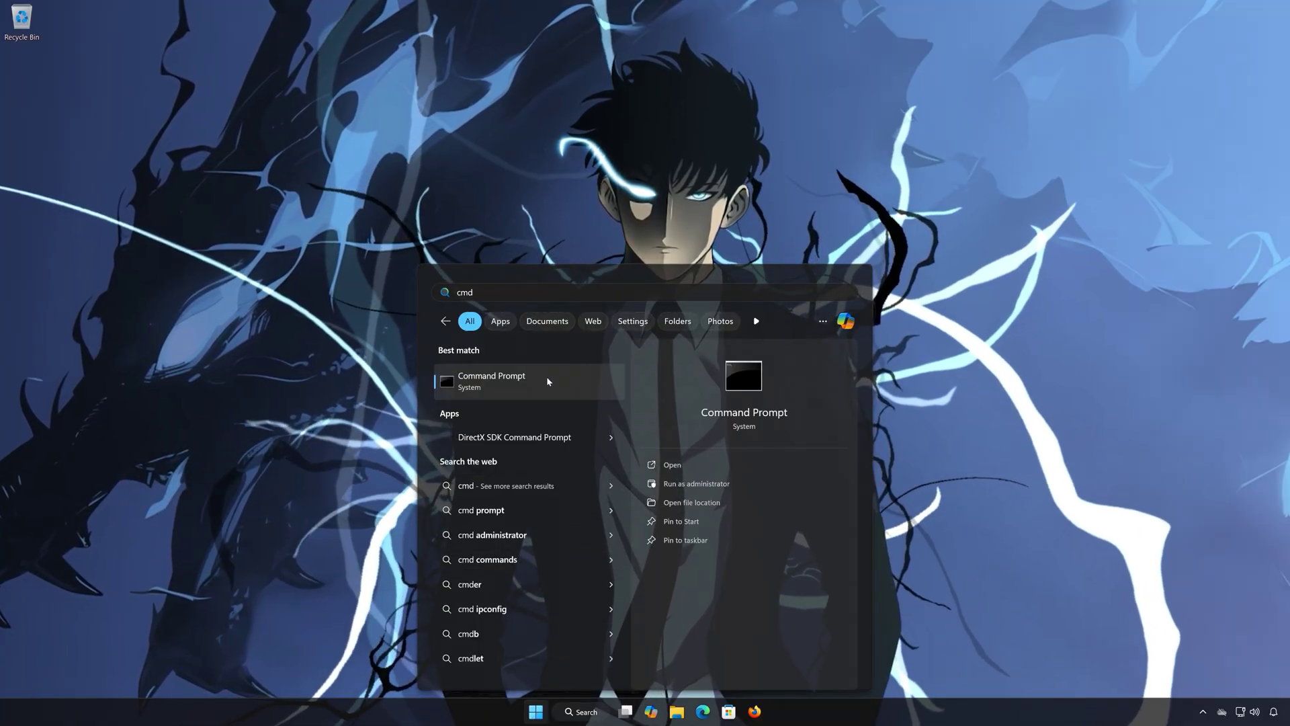
right_click(548, 381)
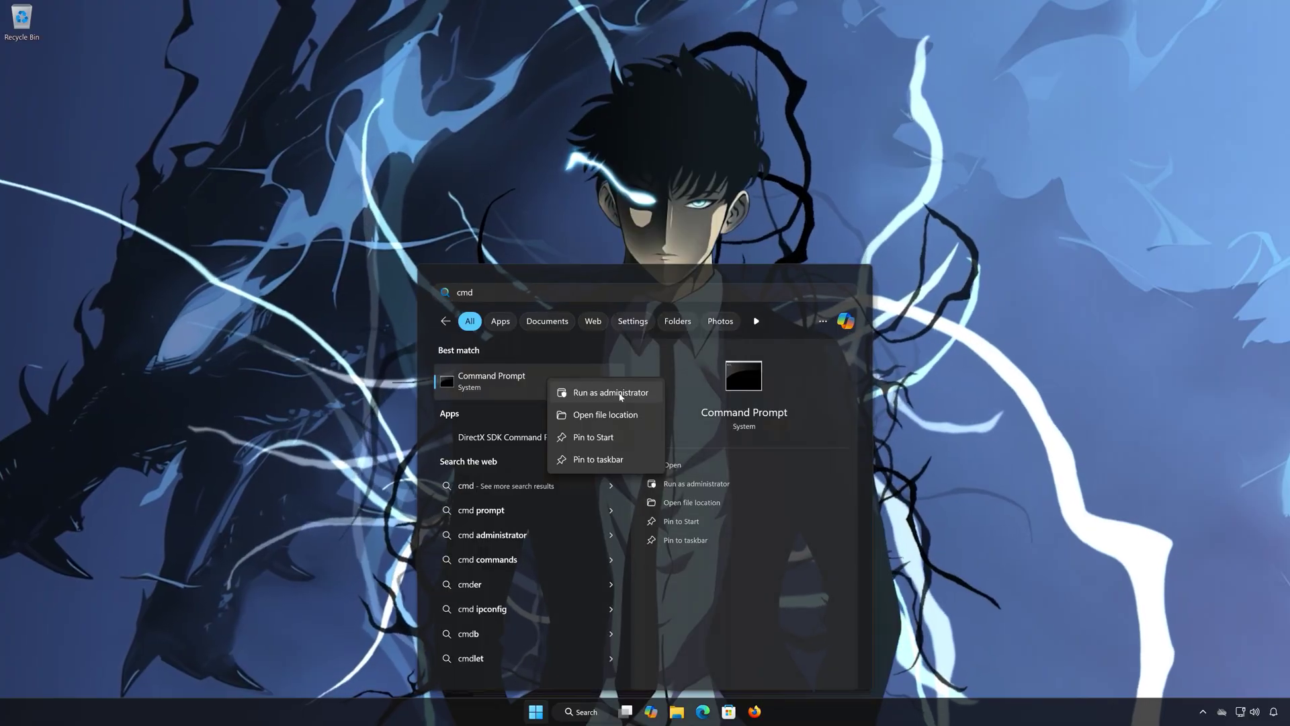
click(620, 393)
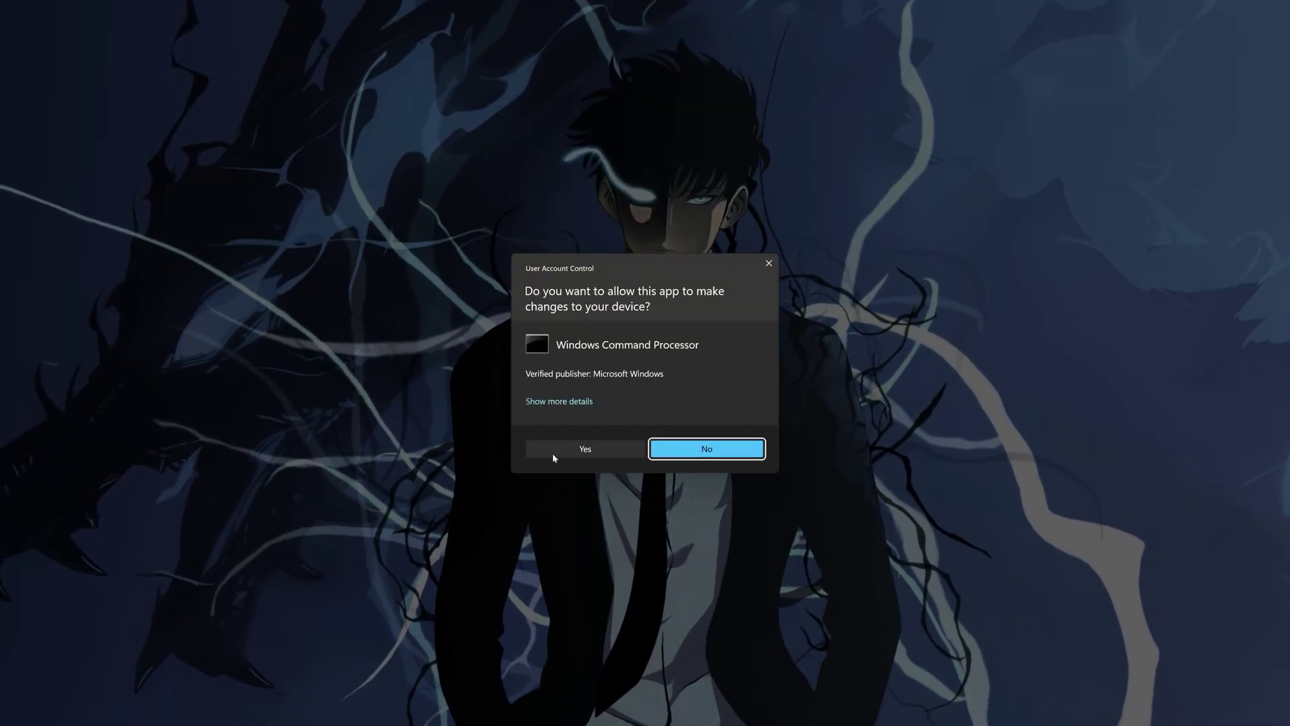
click(584, 450)
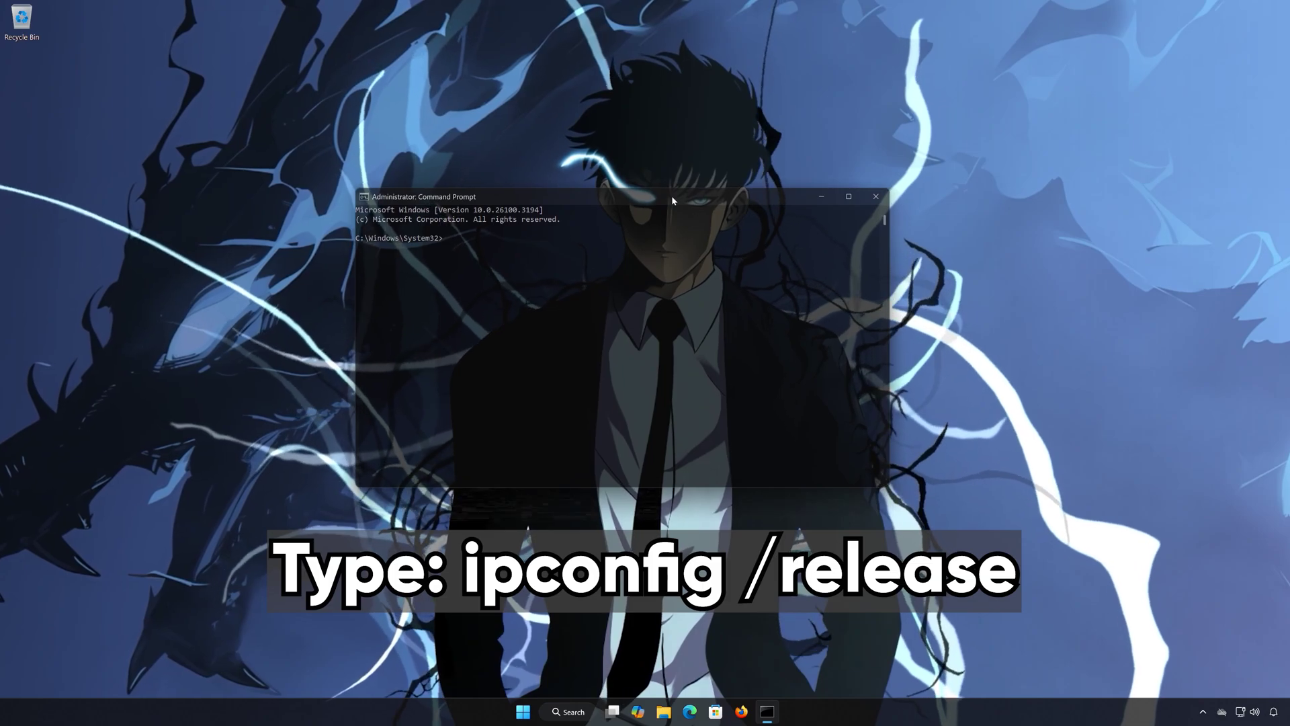
- Run ipconfig /release and ipconfig /renew, then enter the ipconfig /flushdns command
text(ipc)
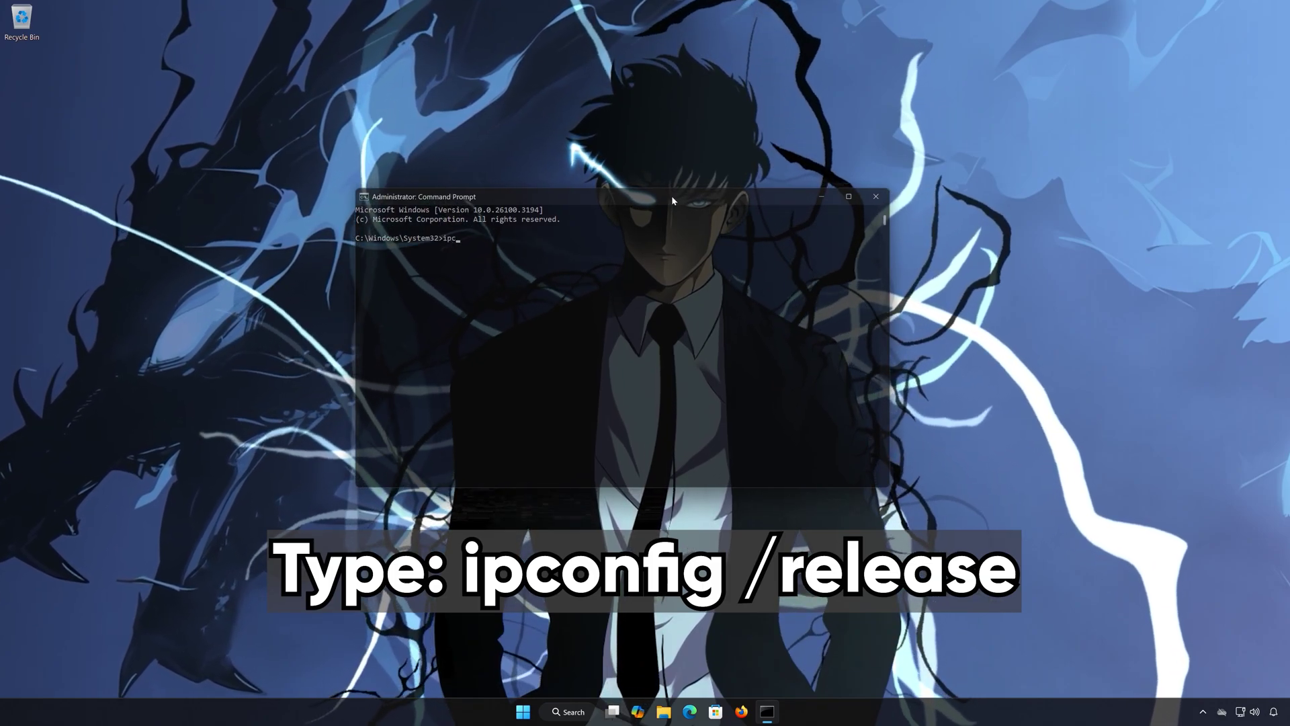
text(onfig)
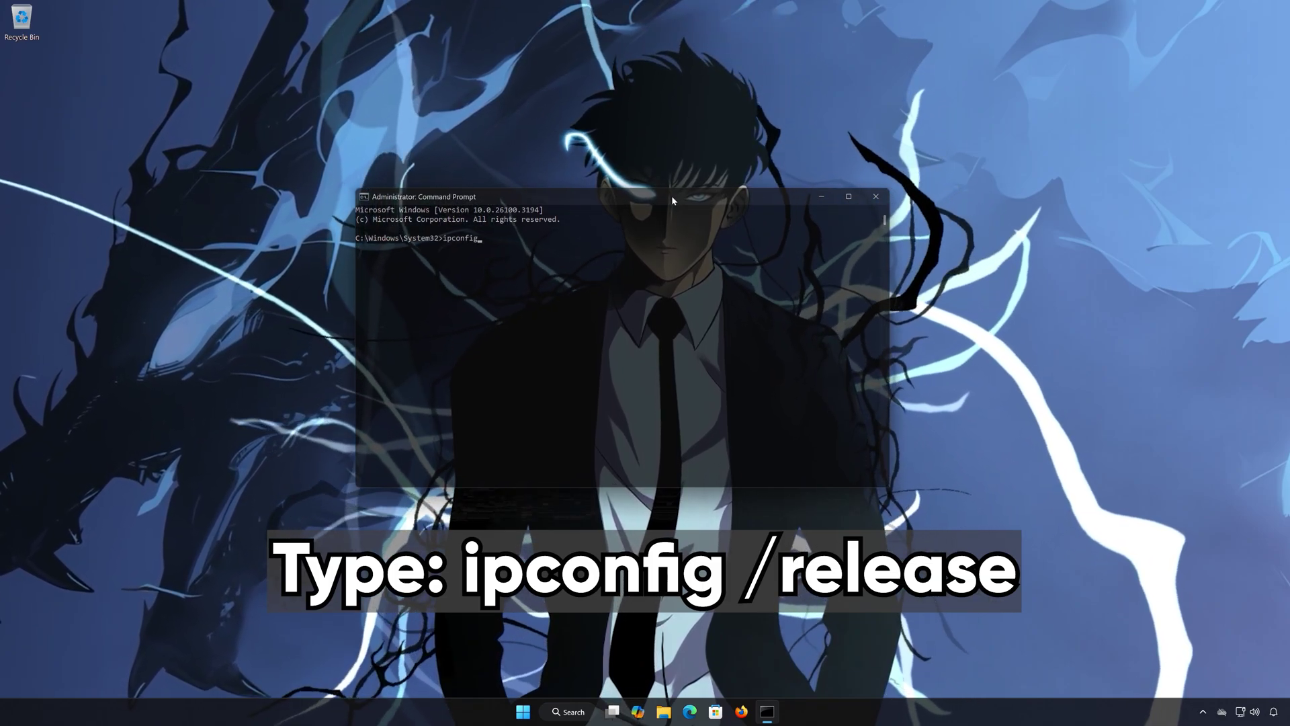
text( /r)
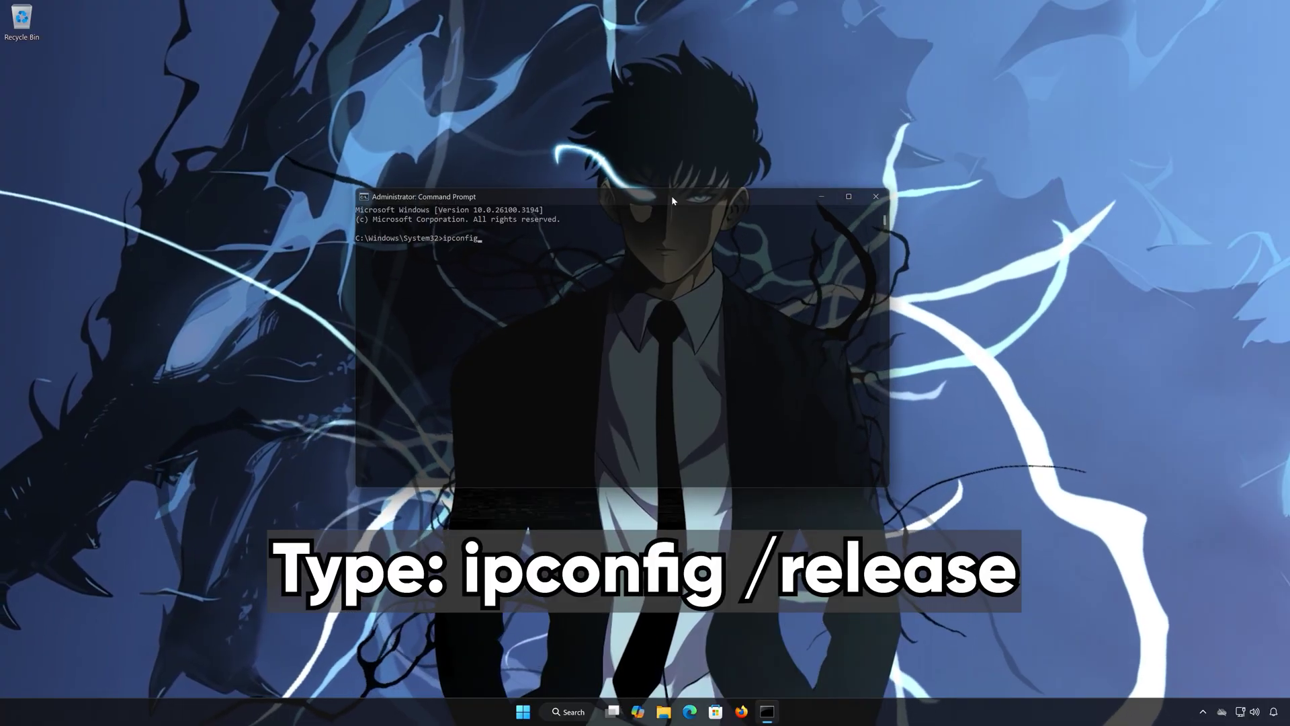
text(elease)
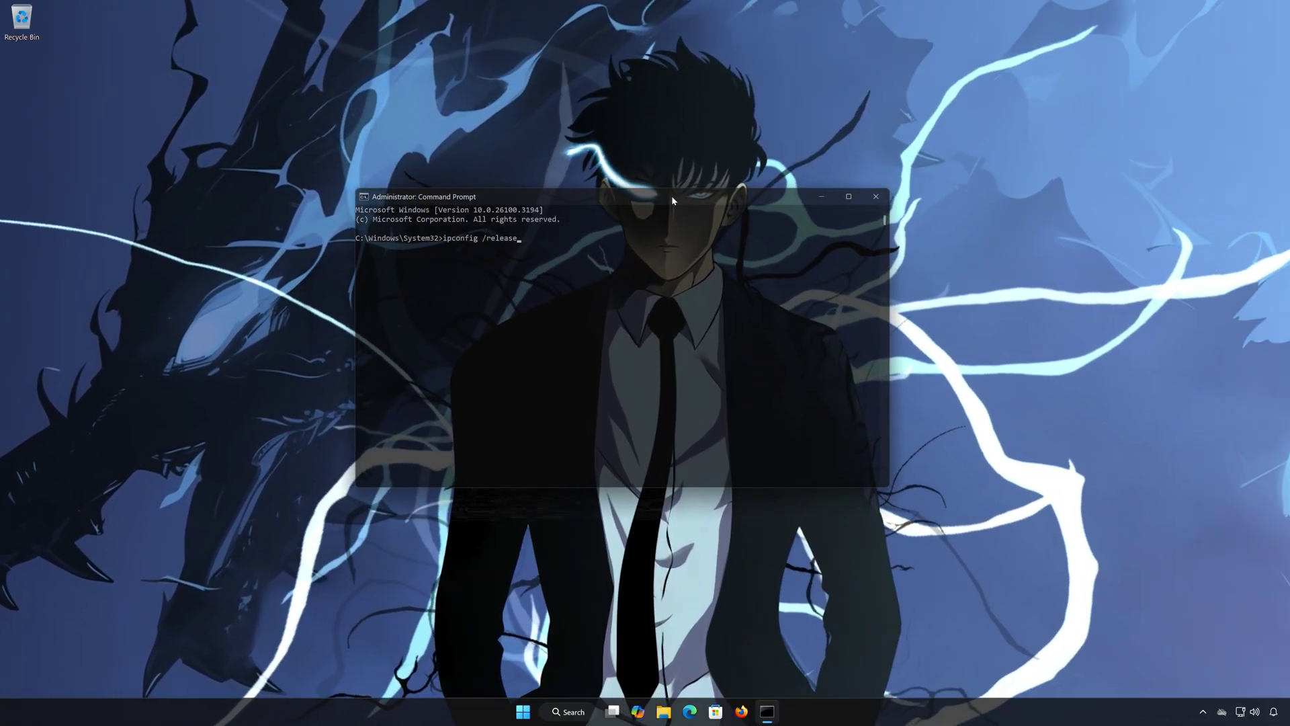
key(Return)
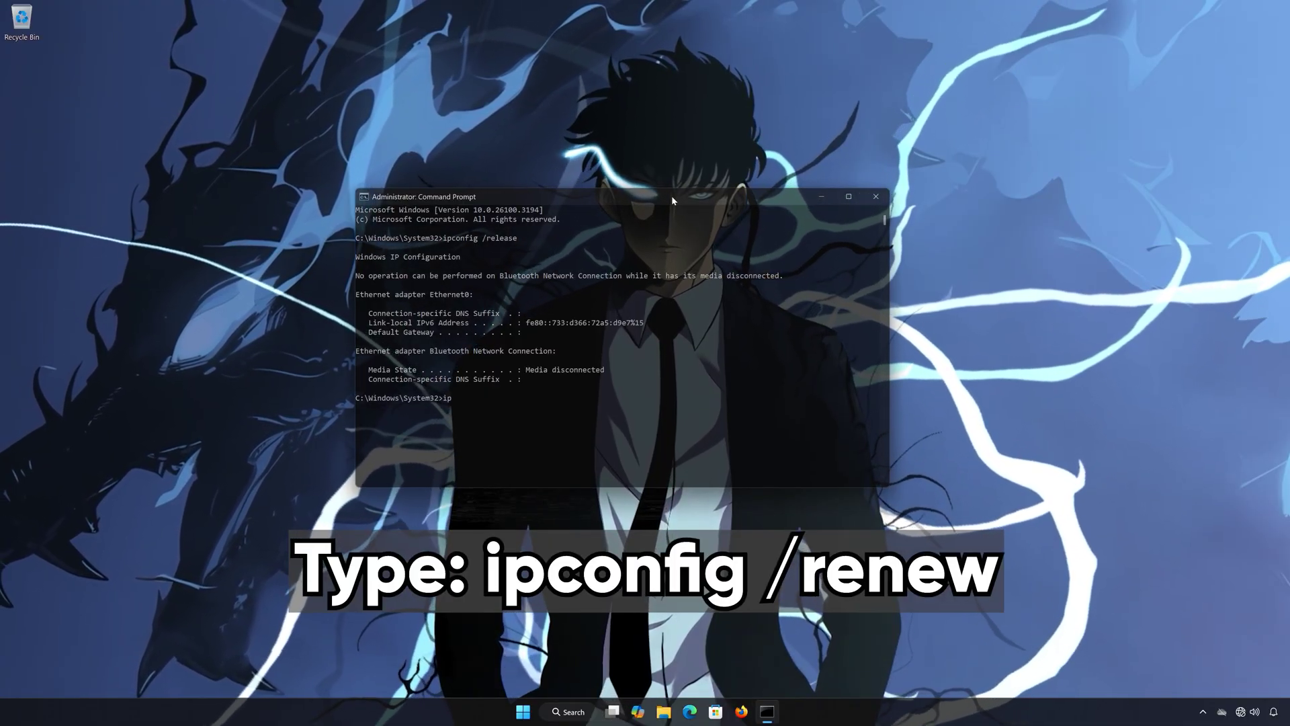
text(ipconfi)
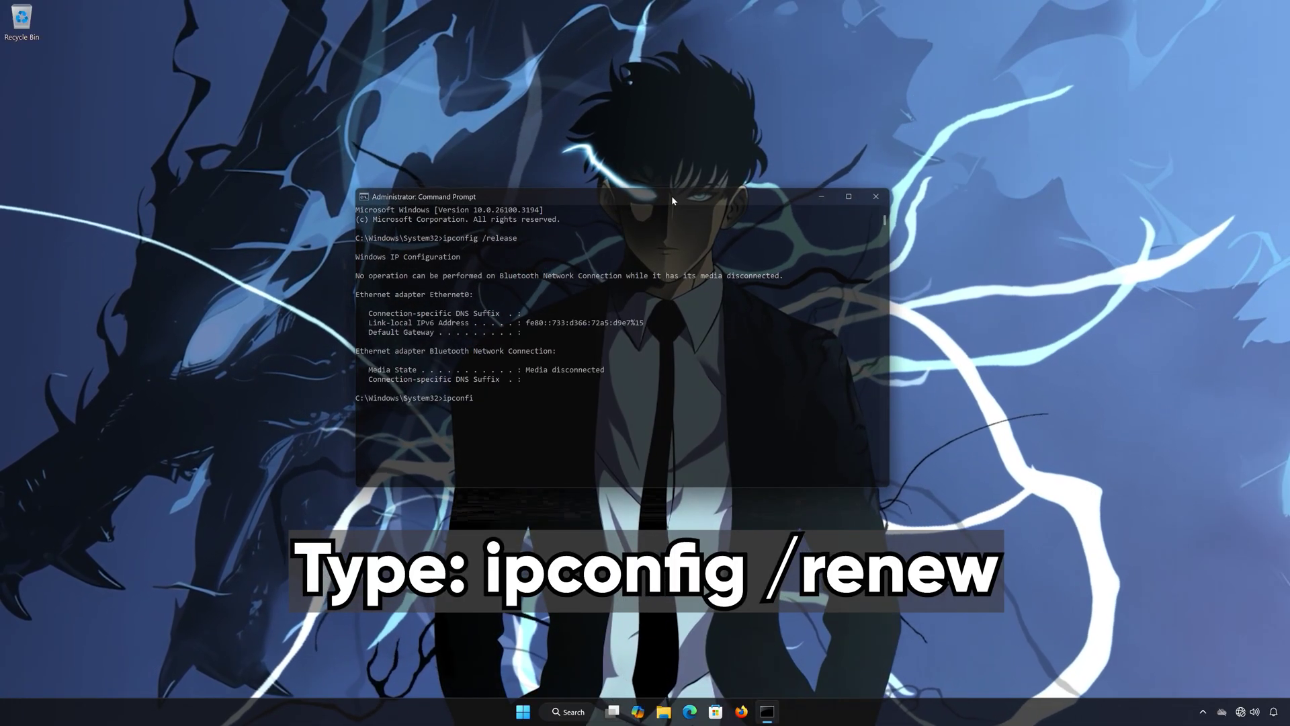
text(g)
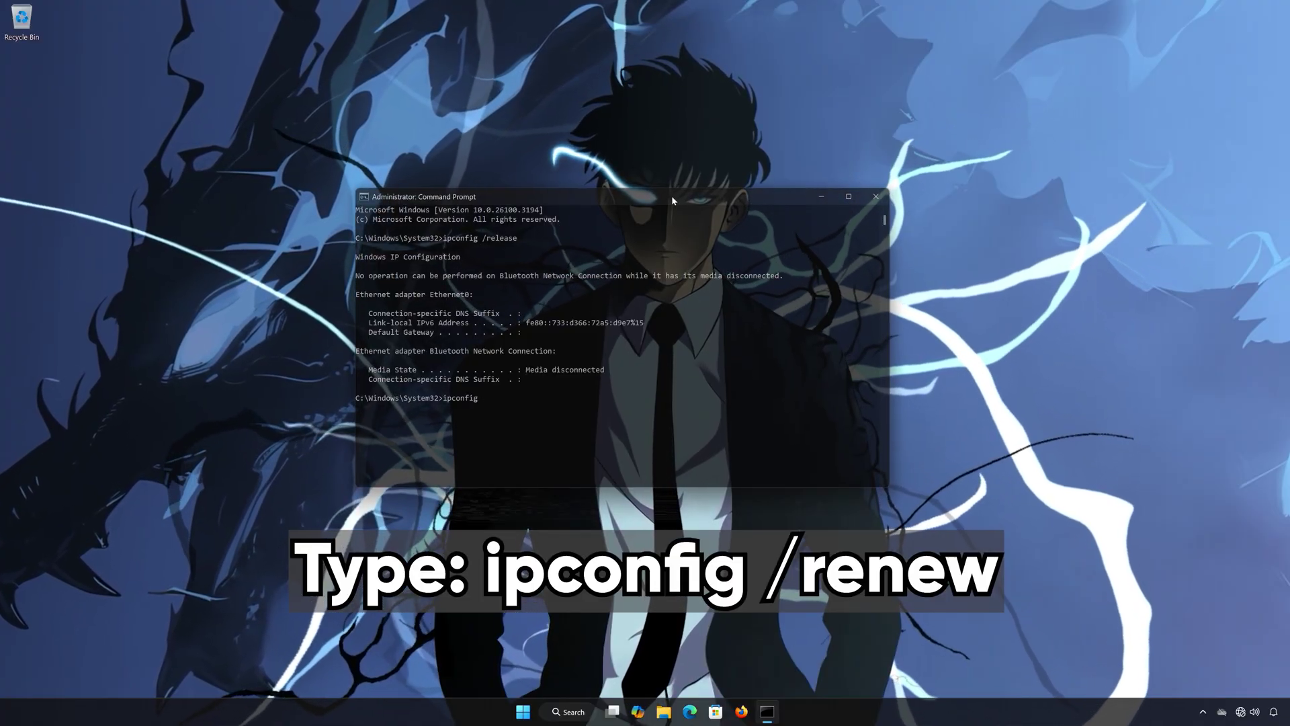
text( /renew)
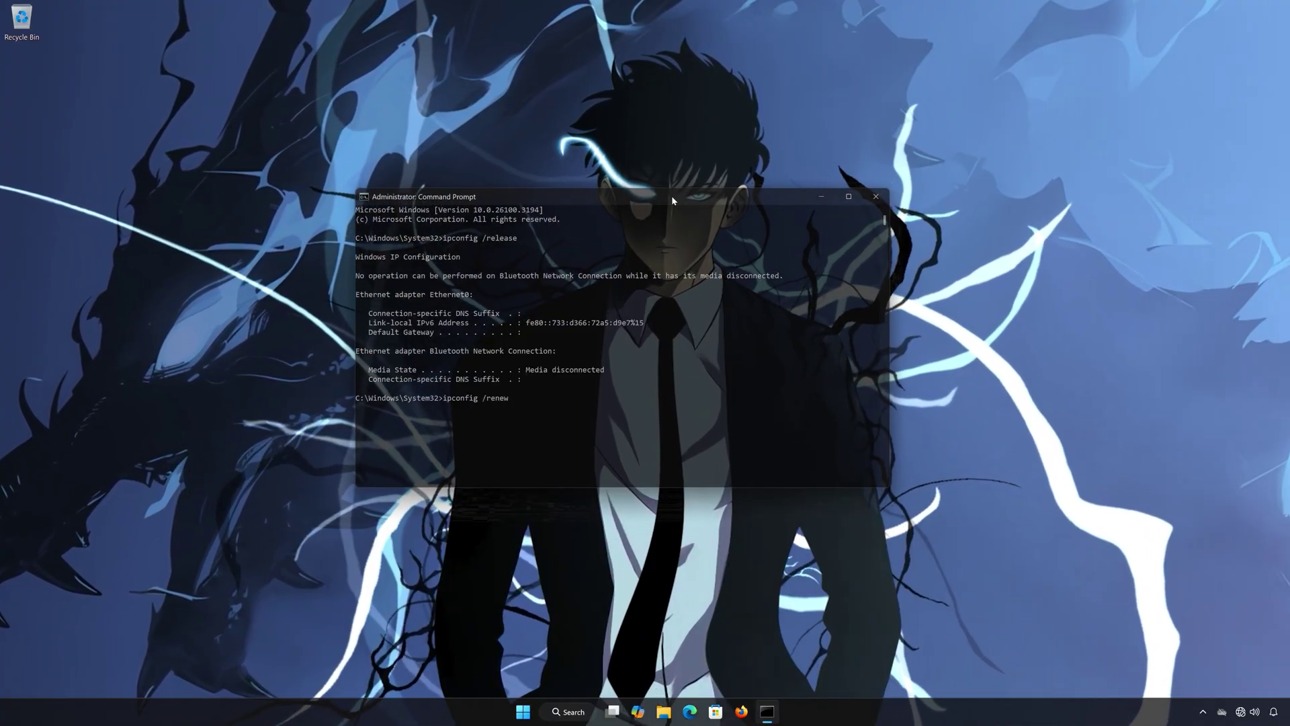
key(Return)
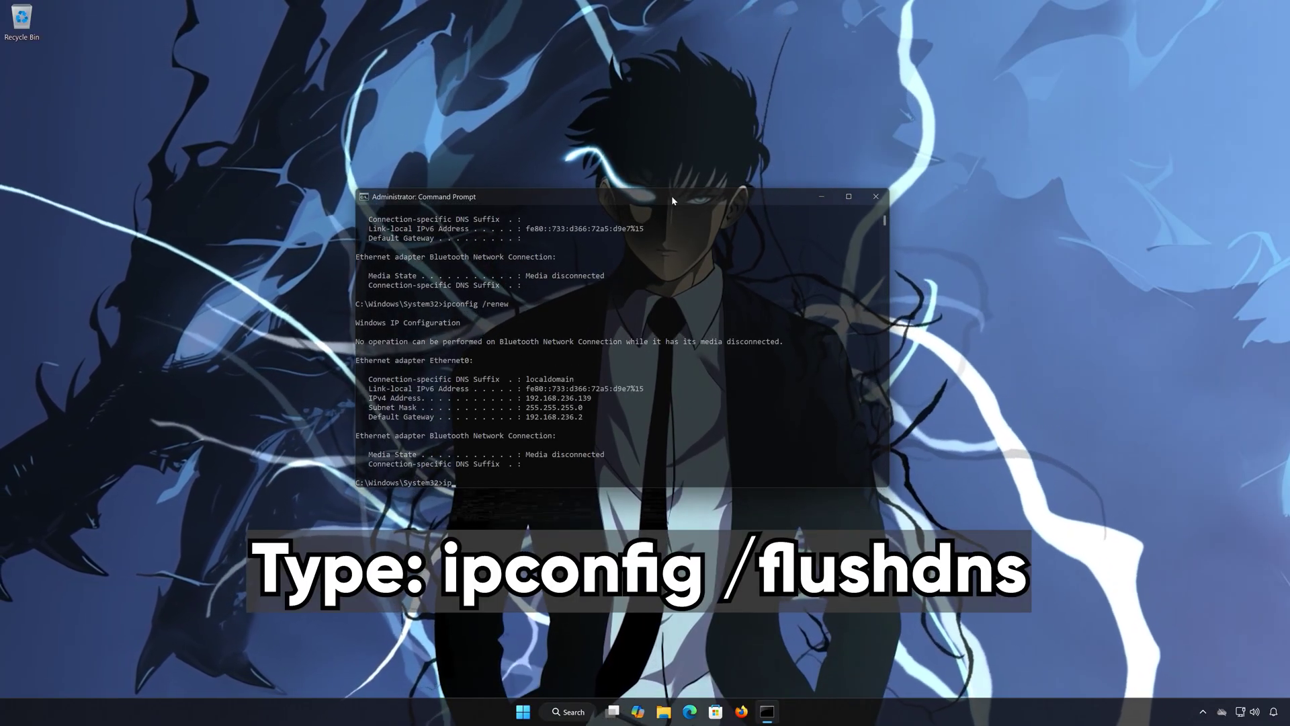
text(ipconfig)
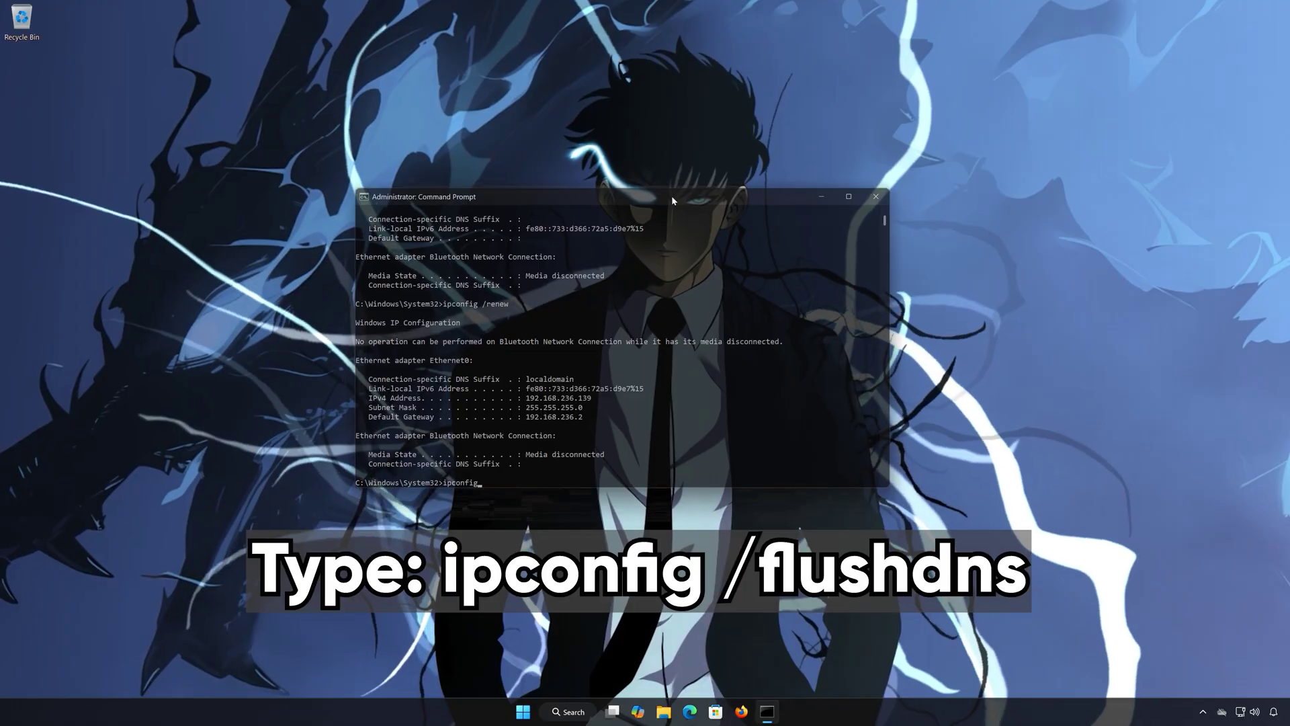
text( /)
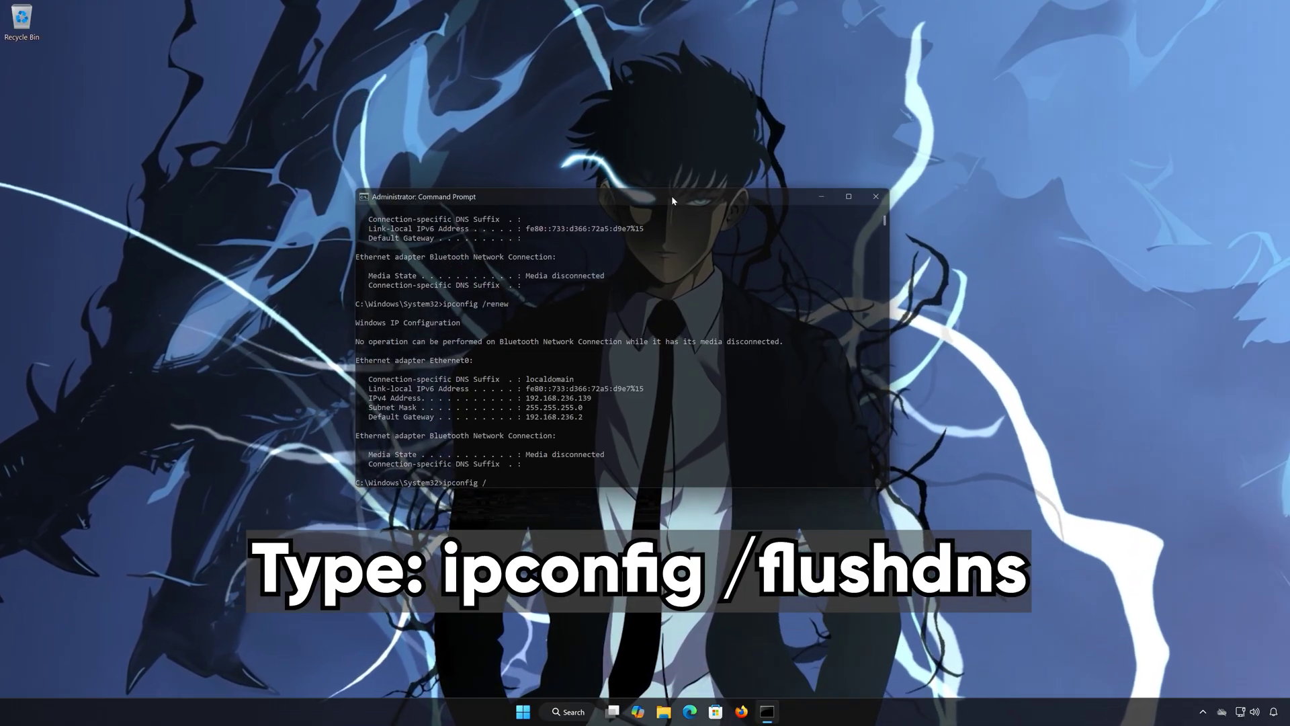
text(flush)
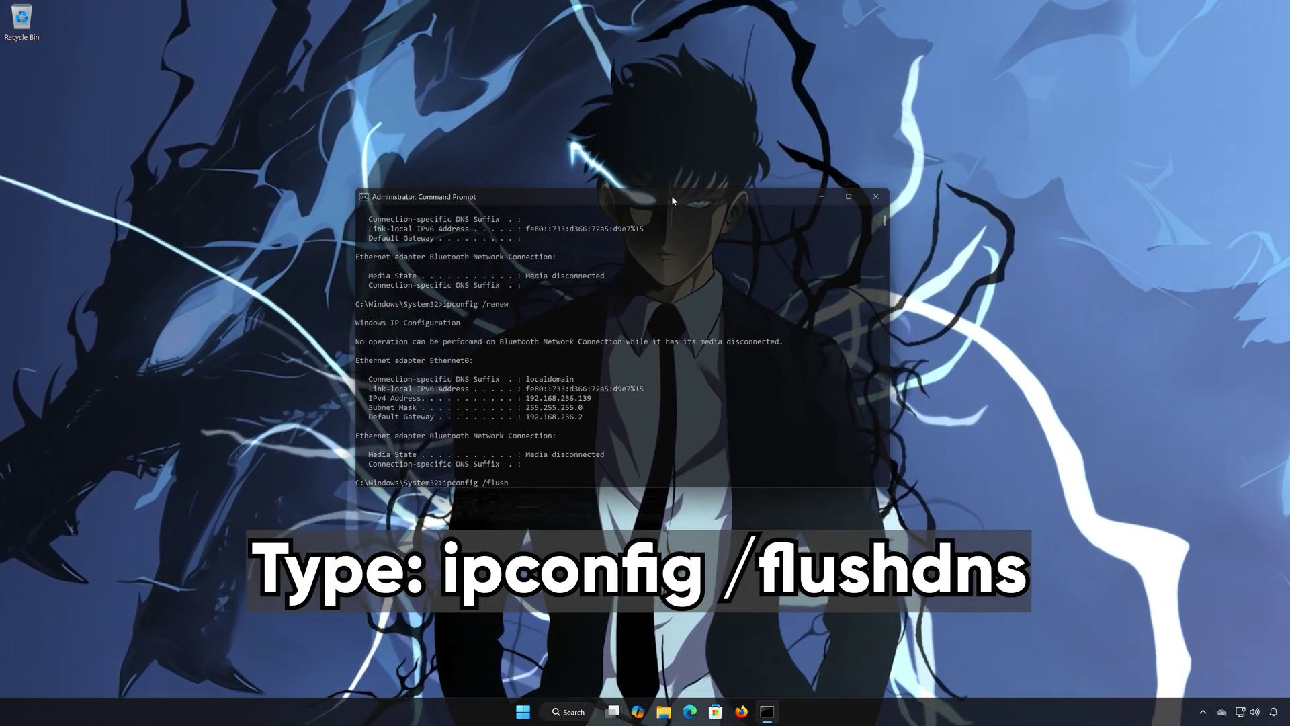
text(dns)
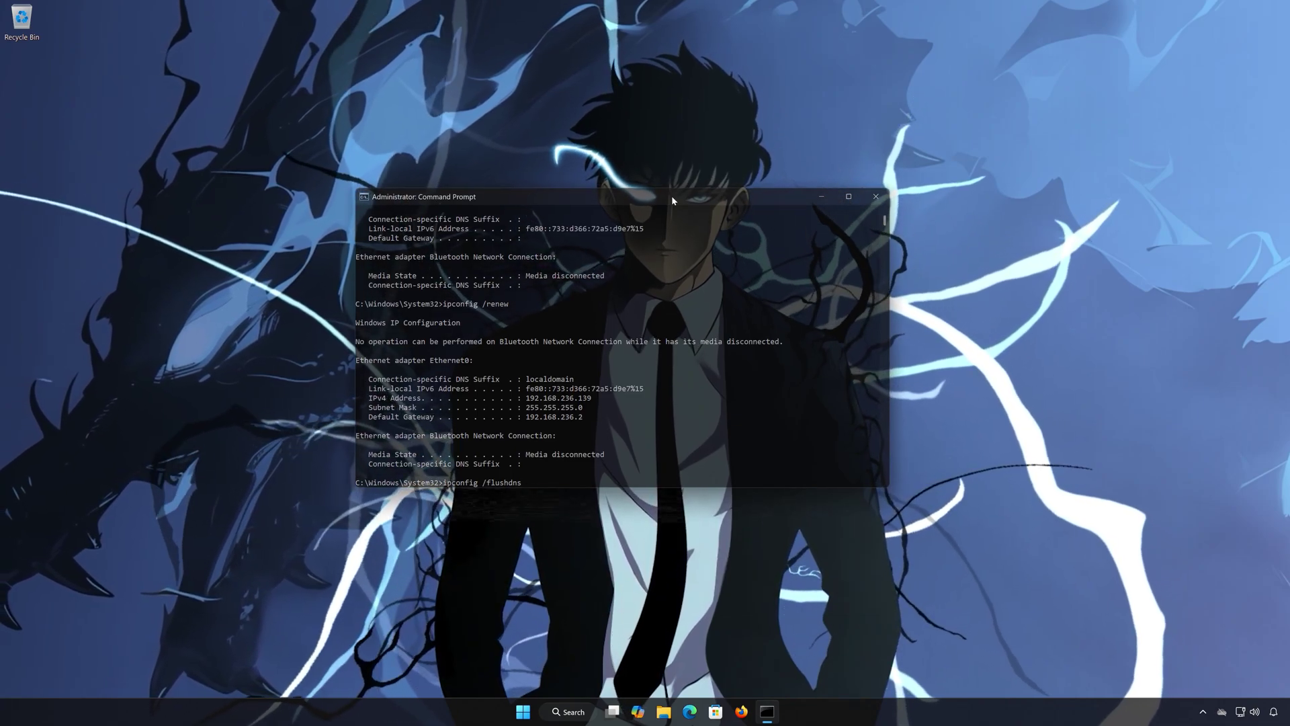
- Run ipconfig /flushdns and netsh winsock reset, then exit Command Prompt
key(Return)
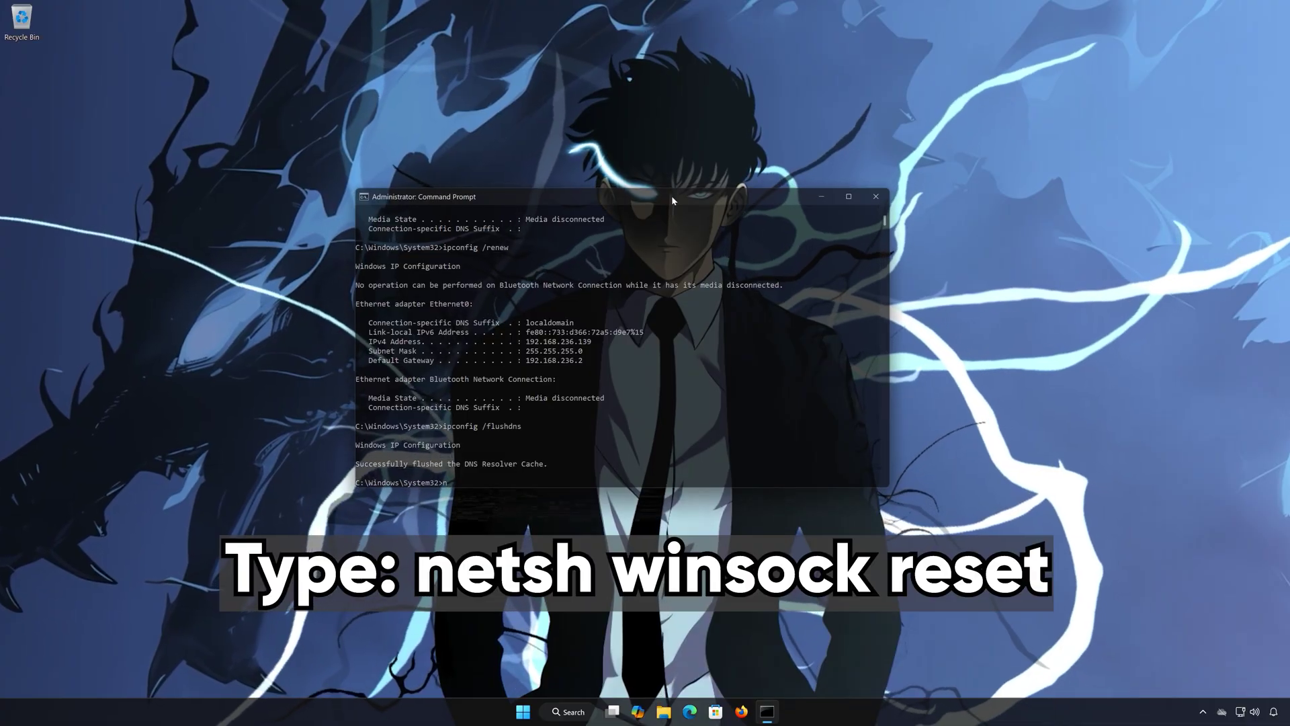
text(netsh )
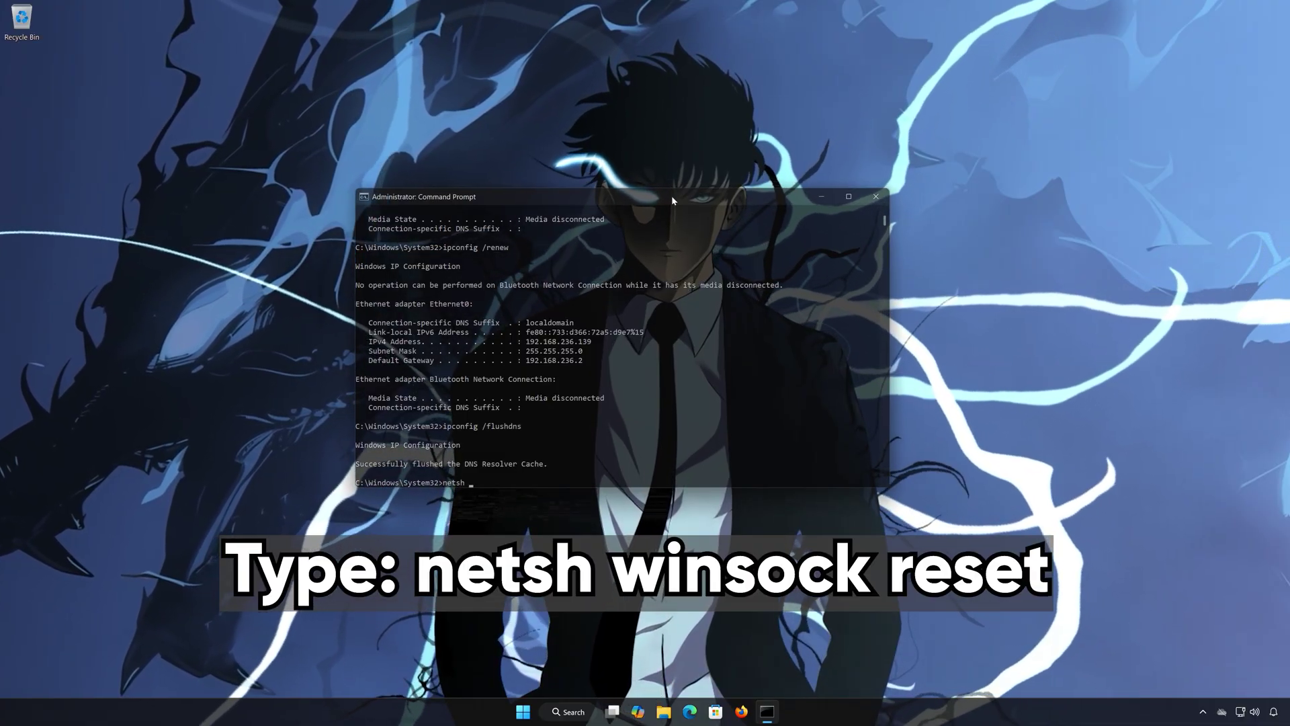
text(winsock)
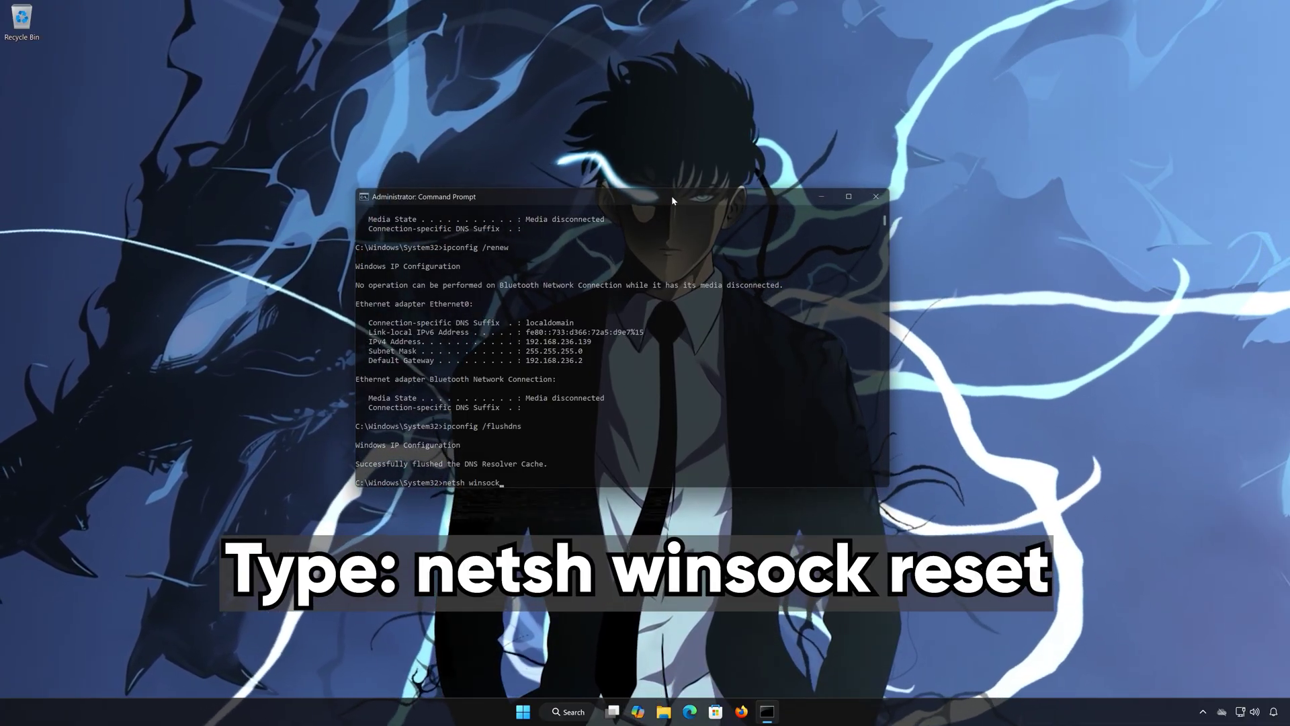
text( reset)
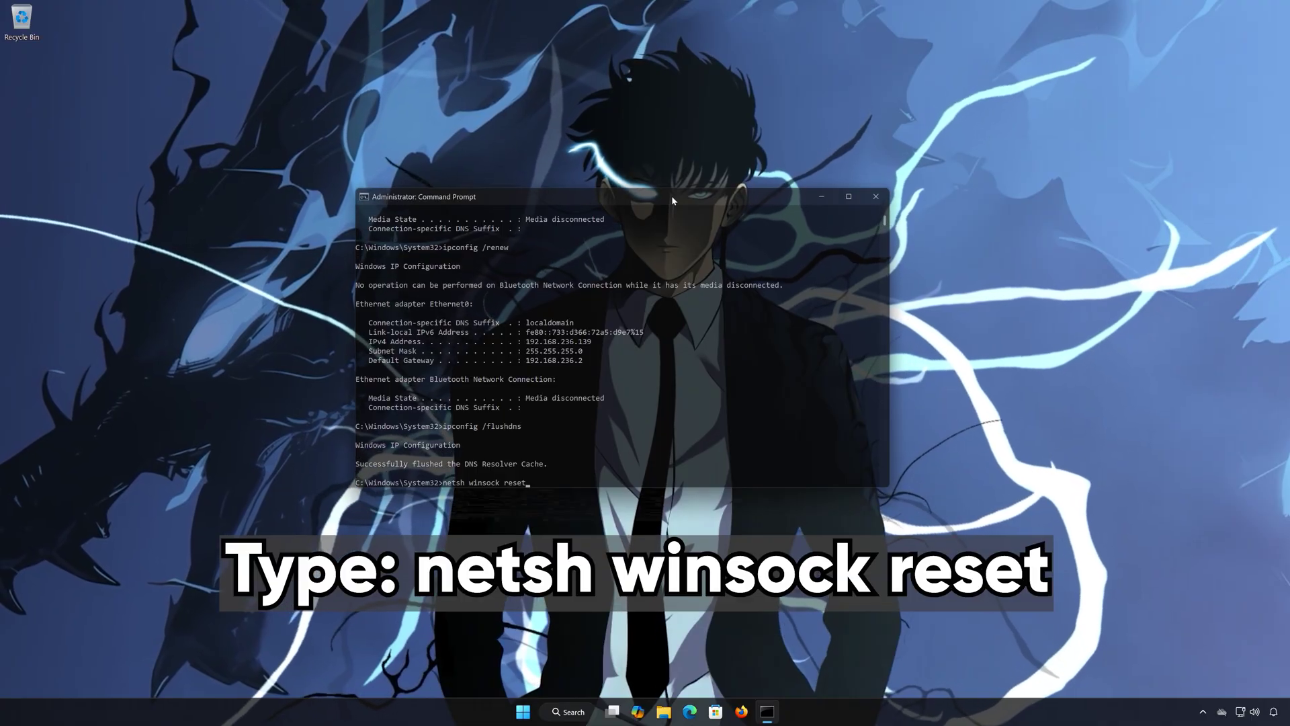
key(Return)
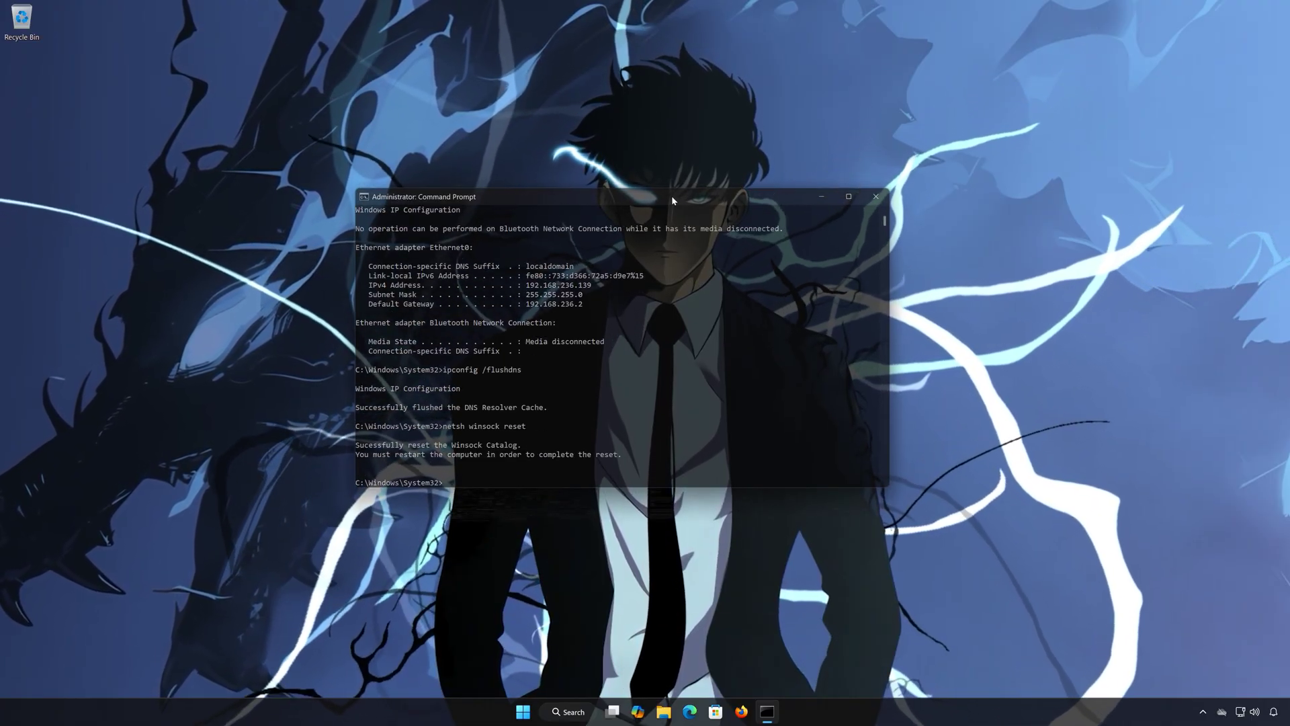
text(ex)
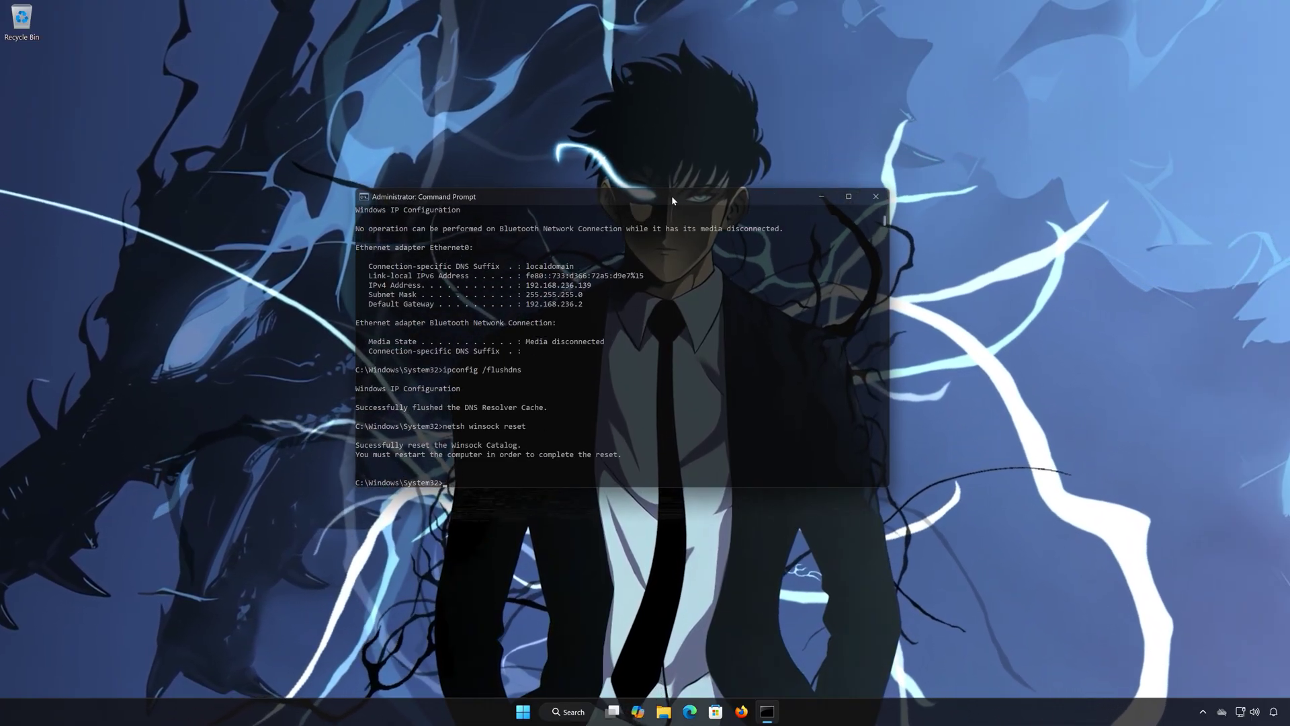
text(it)
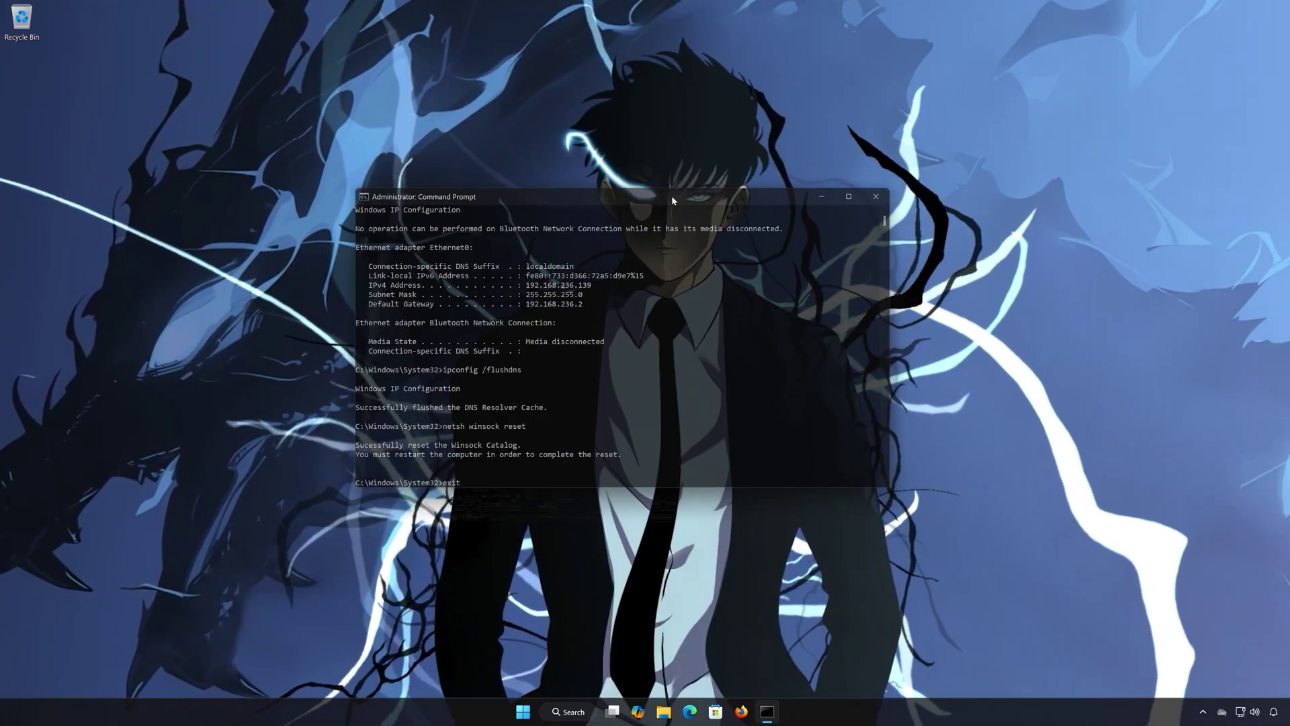
key(Return)
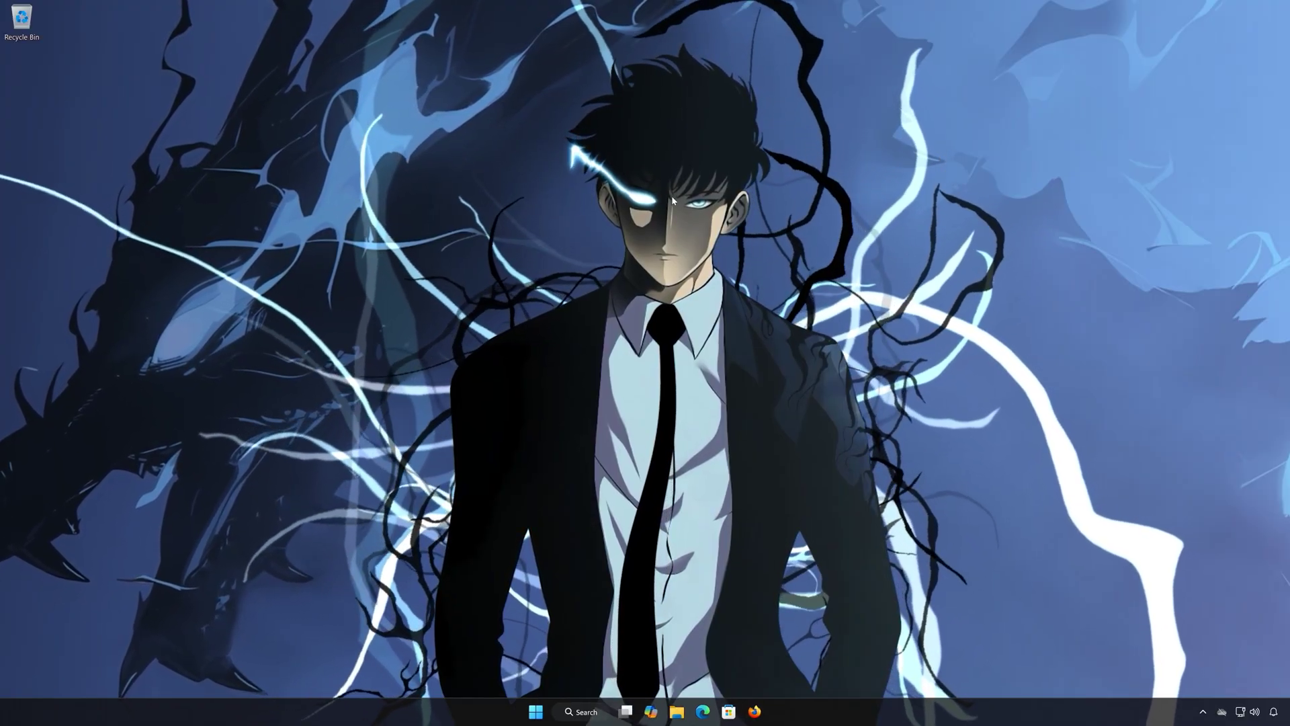
- Bring up the Start menu with the Windows key
click(536, 712)
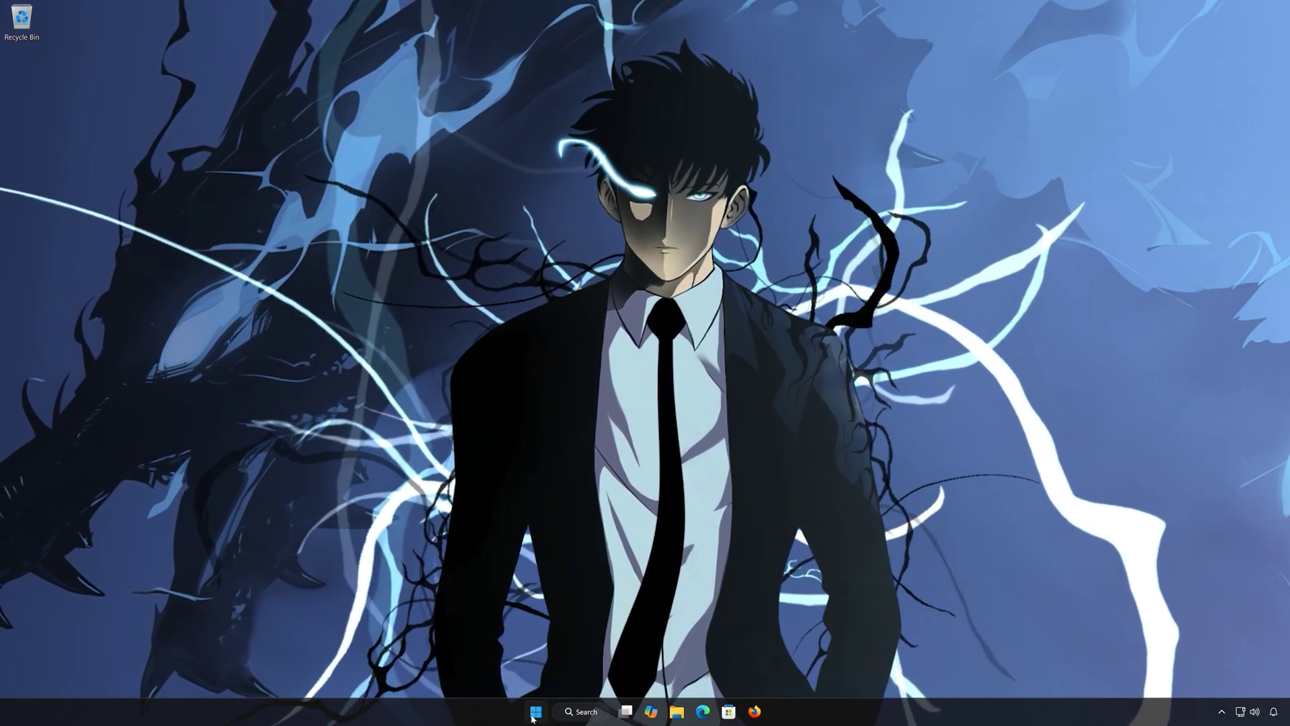
key(super)
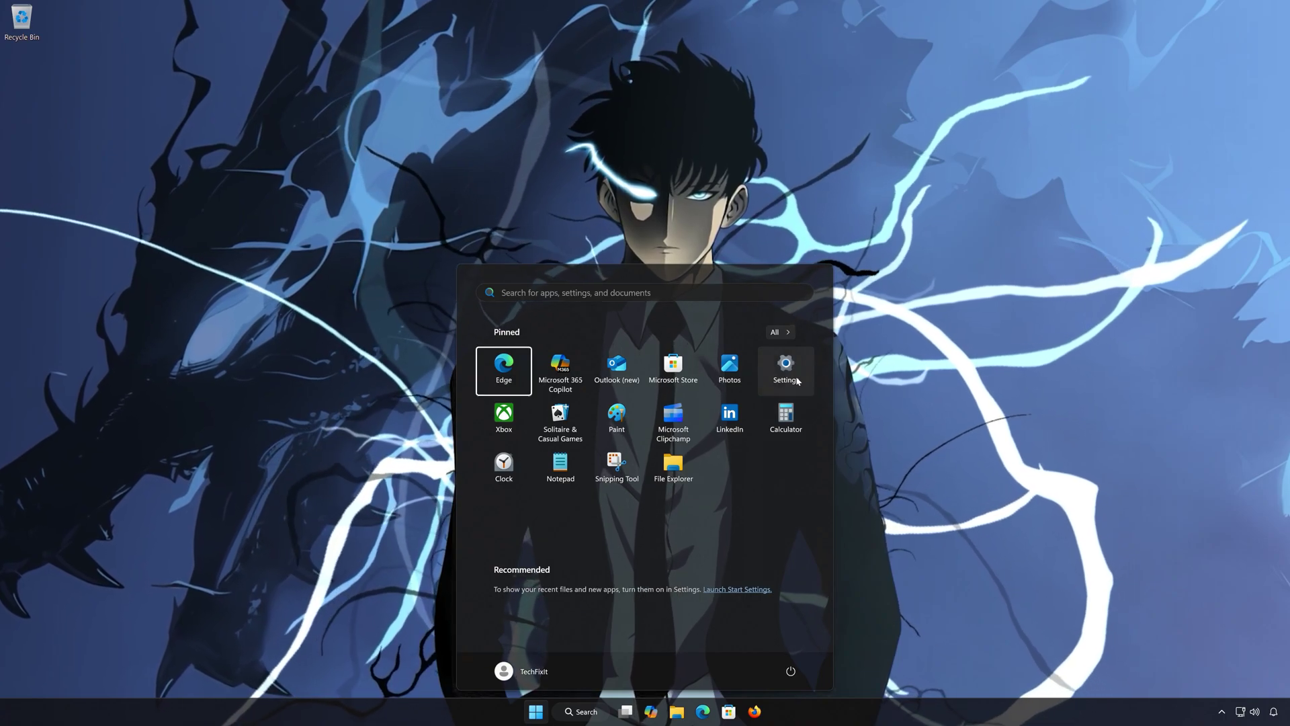
- Open Settings and go to Network & internet > Advanced network settings > Network reset
click(787, 369)
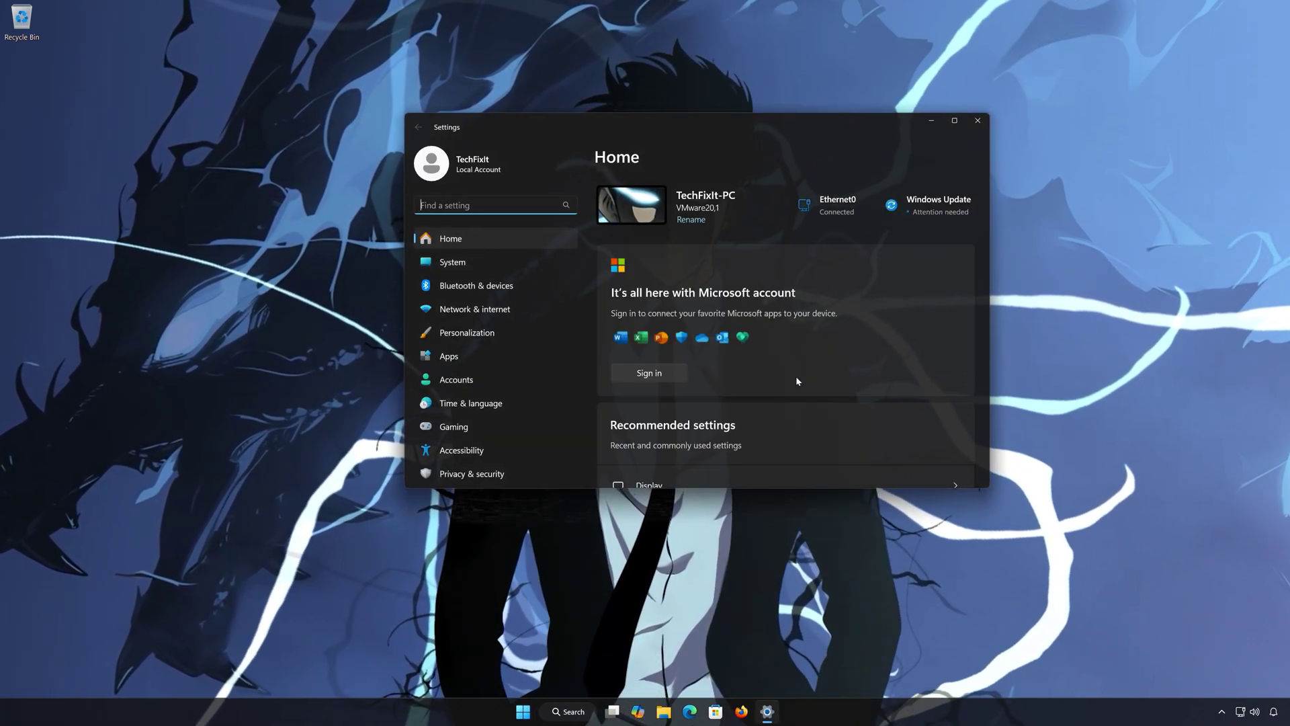
click(495, 311)
scroll(820, 312, down, 2)
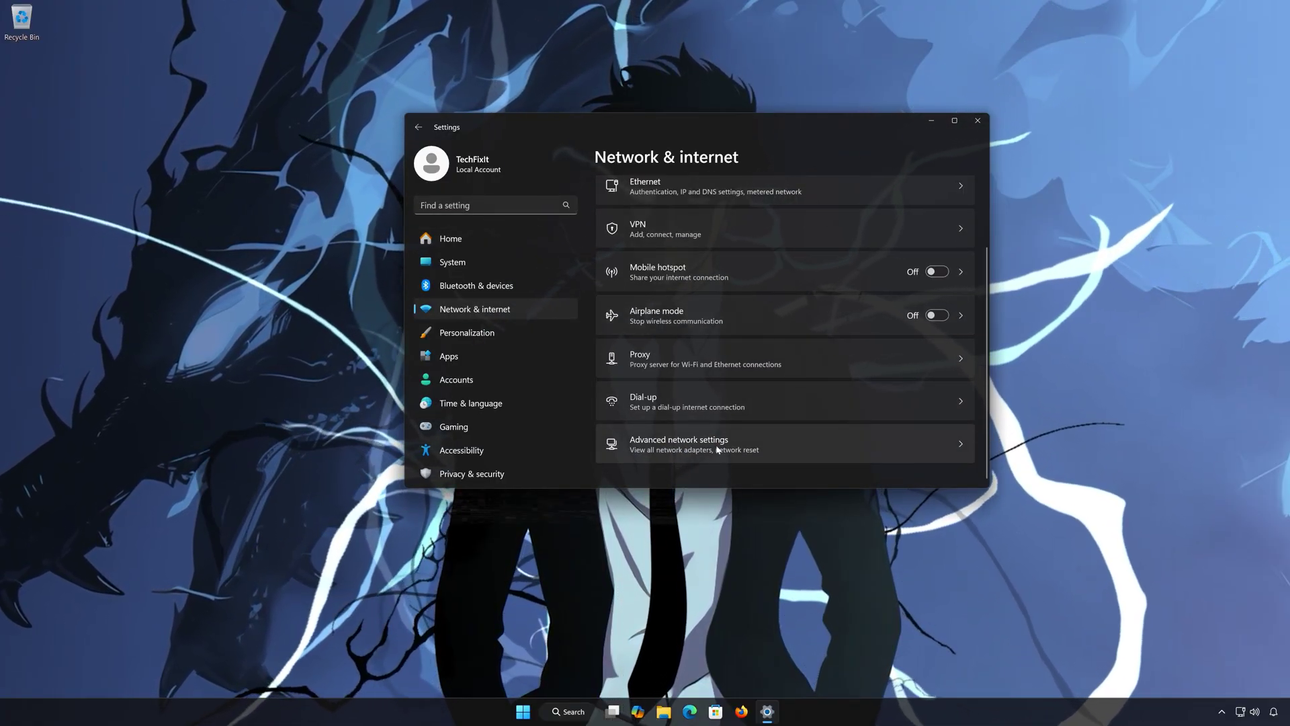
click(773, 442)
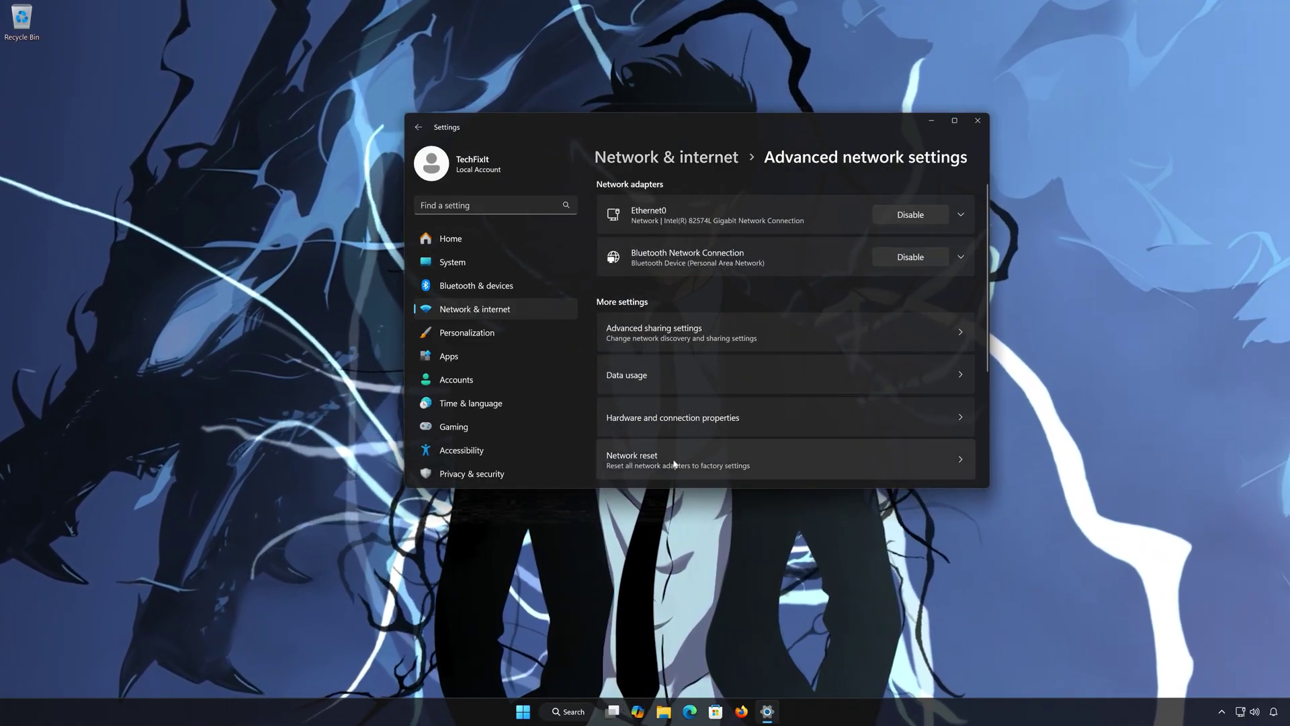
click(735, 452)
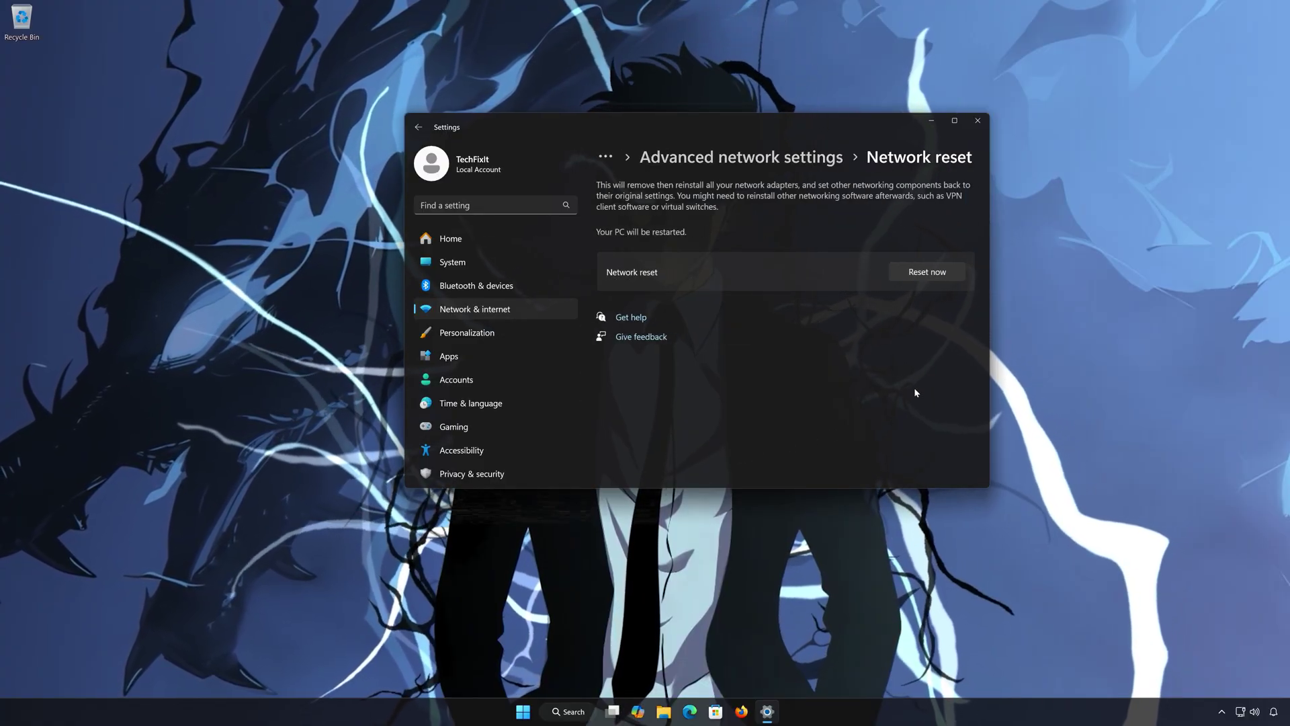
- Reset the network now and confirm, dismiss the sign-out notice, close Settings, and open Start
click(940, 273)
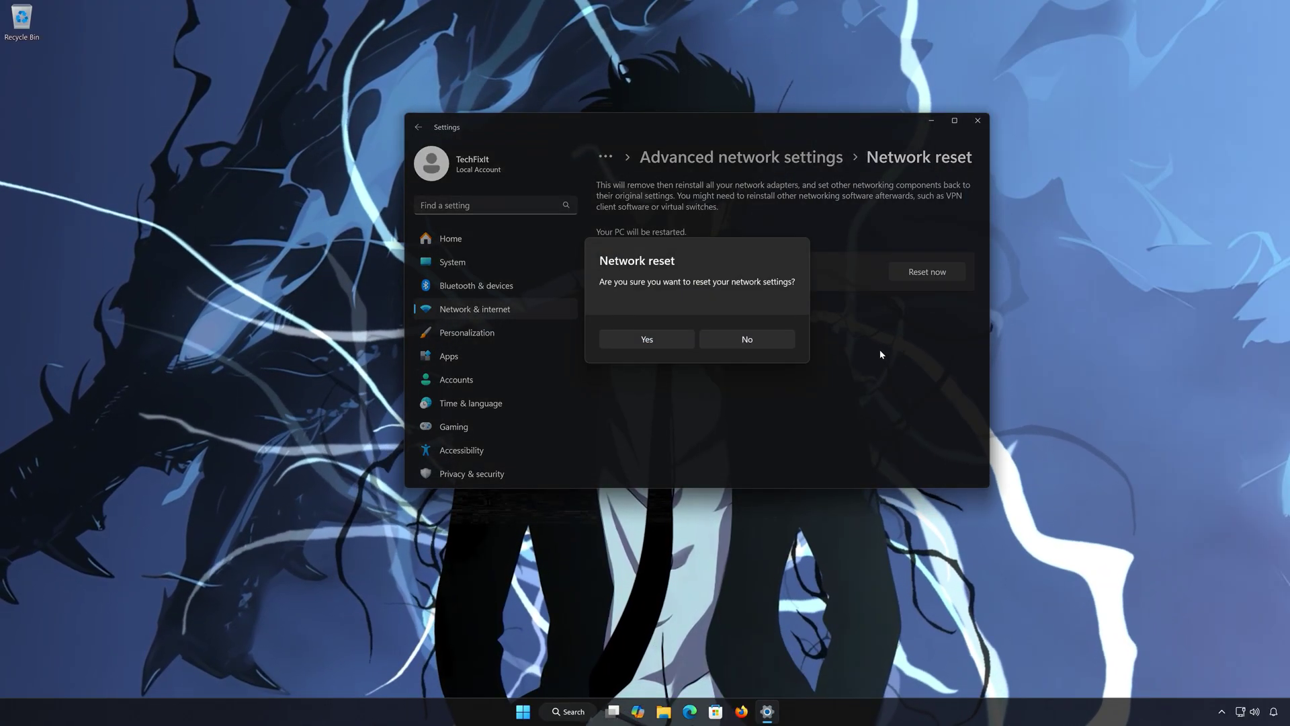
click(647, 346)
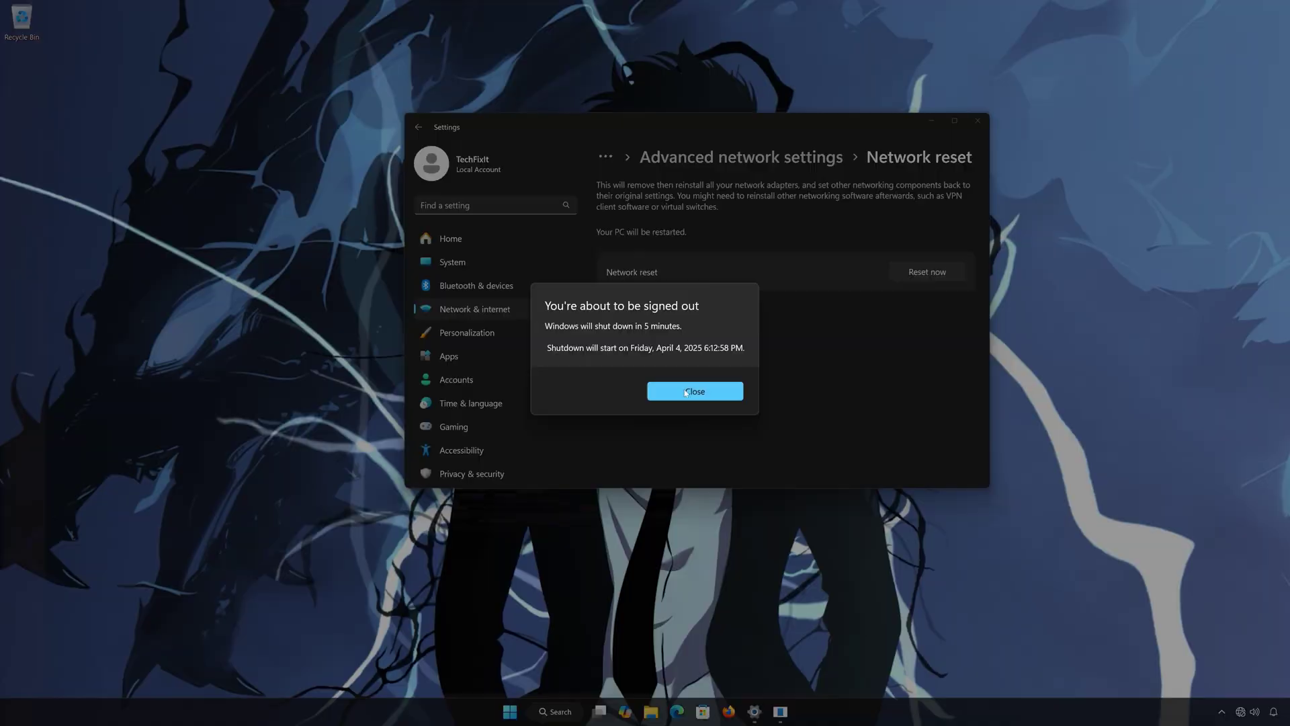
click(711, 394)
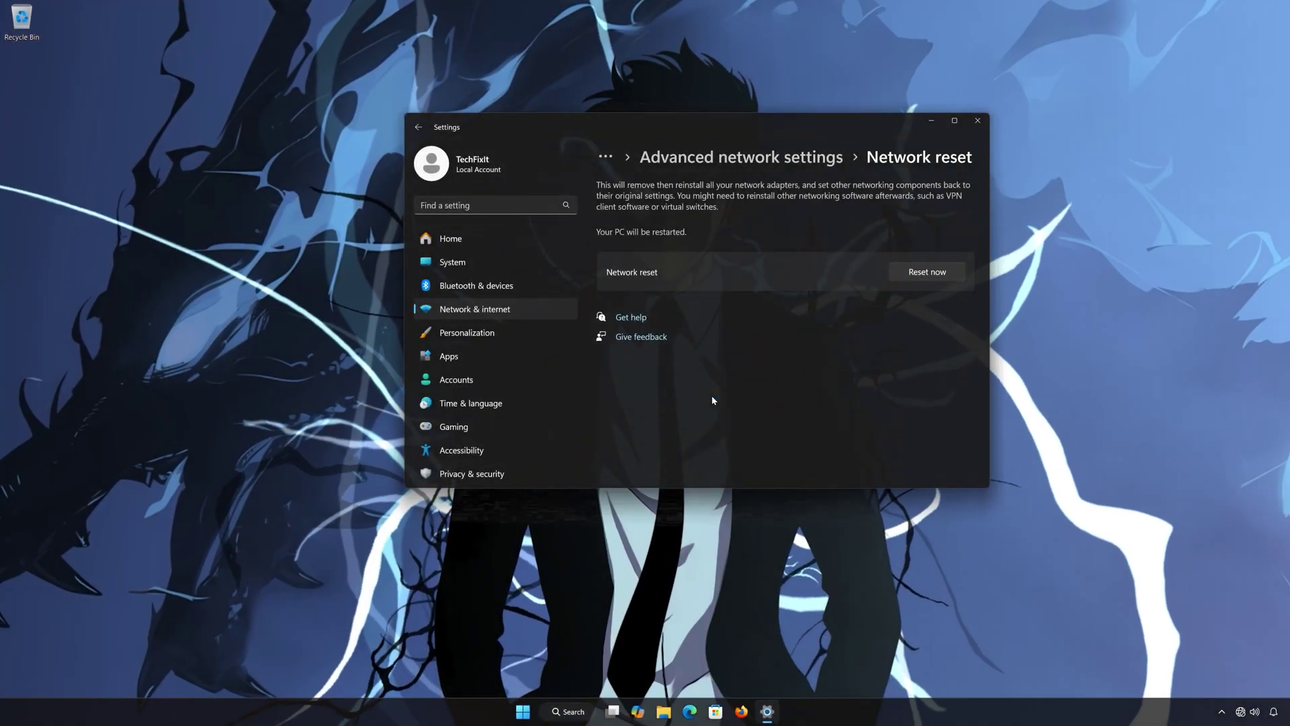
click(979, 121)
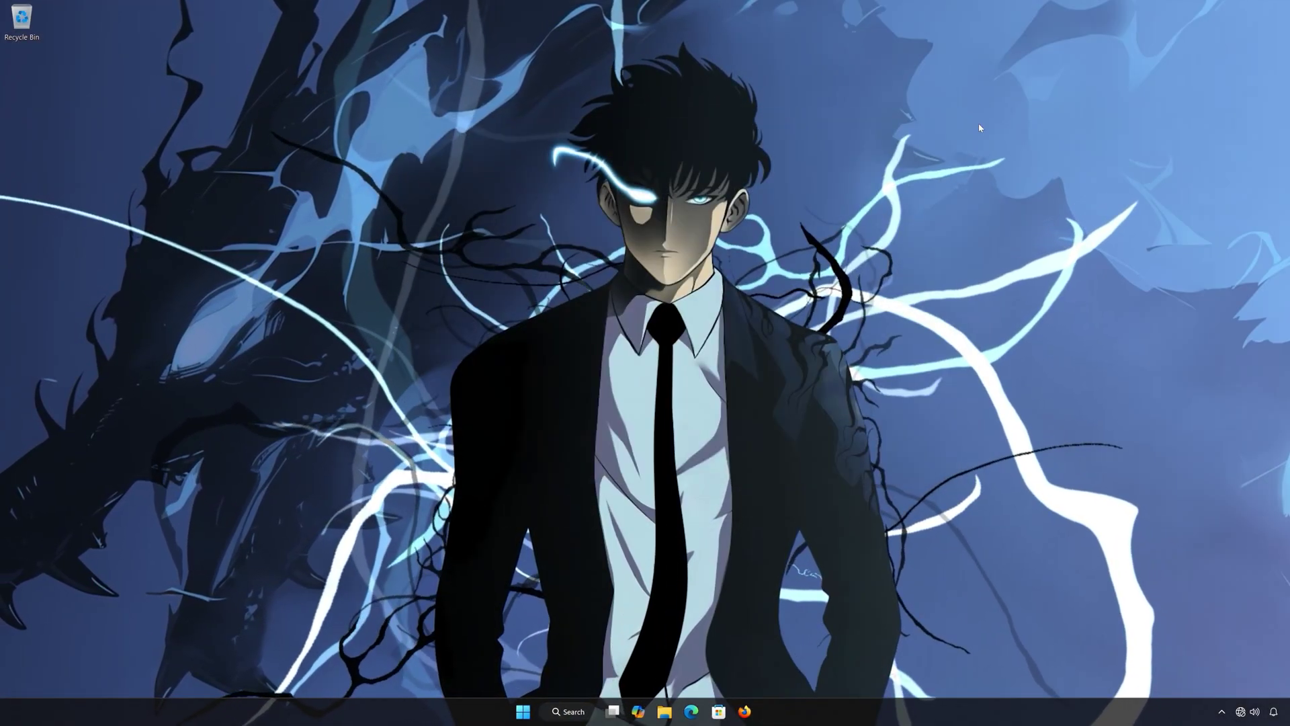
key(super)
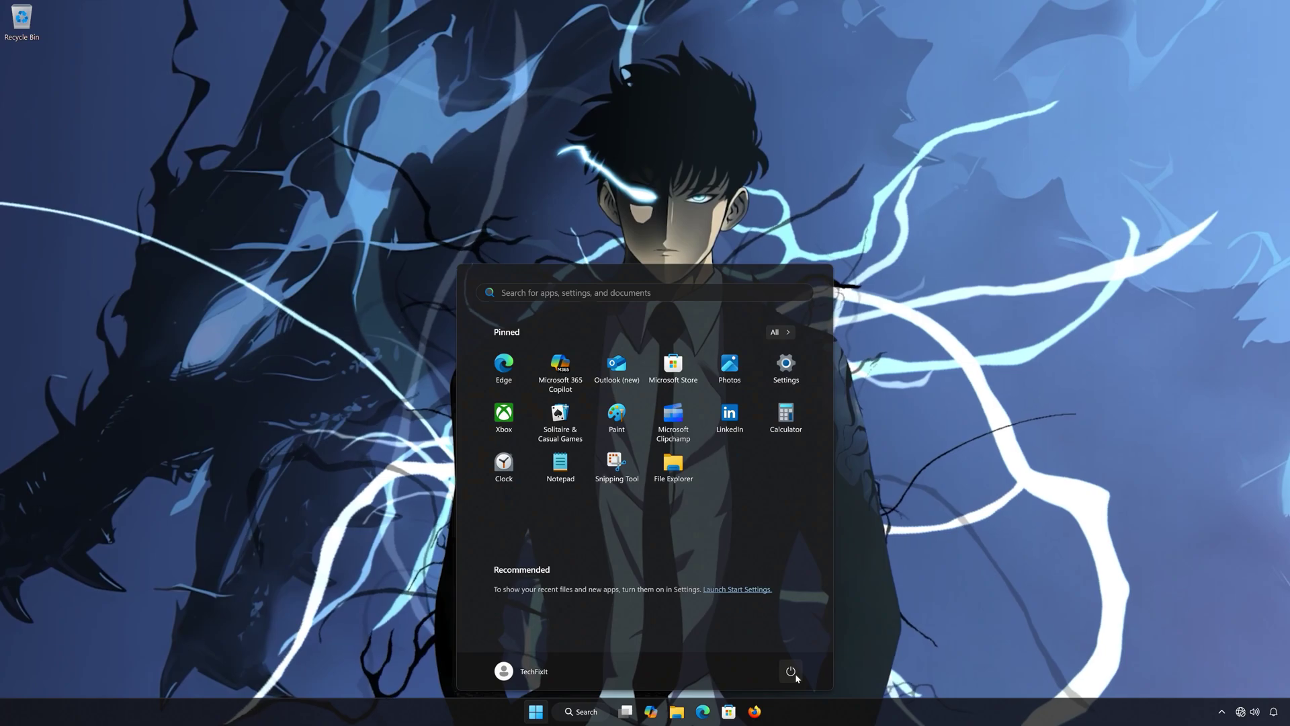